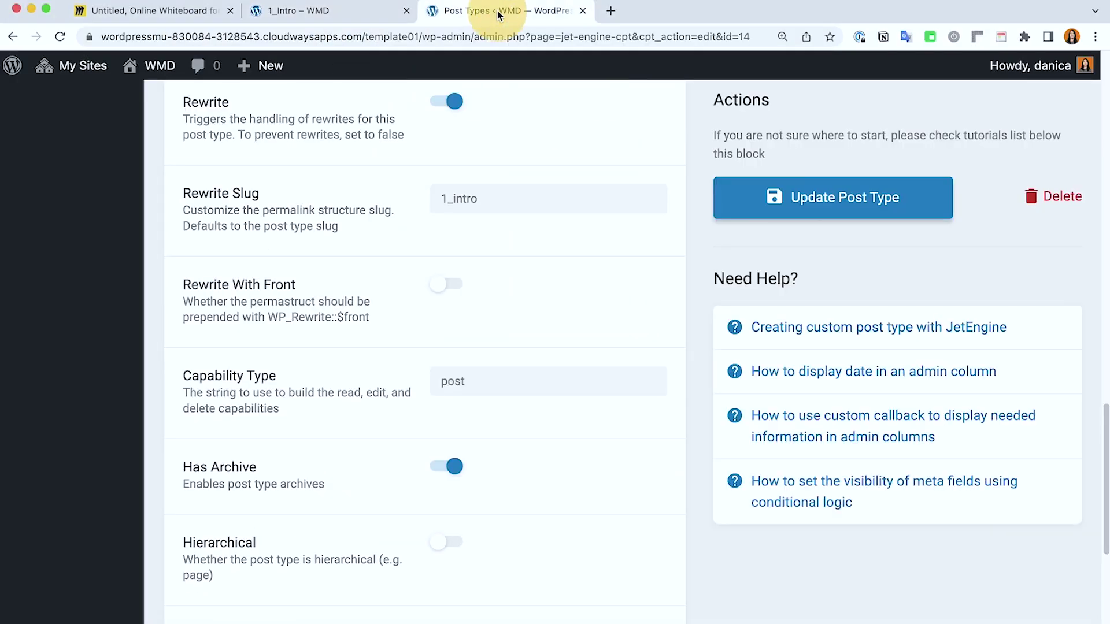
{"action": "scroll", "coordinate": [512, 167], "scroll_direction": "up", "scroll_amount": 3}
{"action": "scroll", "coordinate": [159, 266], "scroll_direction": "up", "scroll_amount": 3}
{"action": "scroll", "coordinate": [129, 367], "scroll_direction": "up", "scroll_amount": 3}
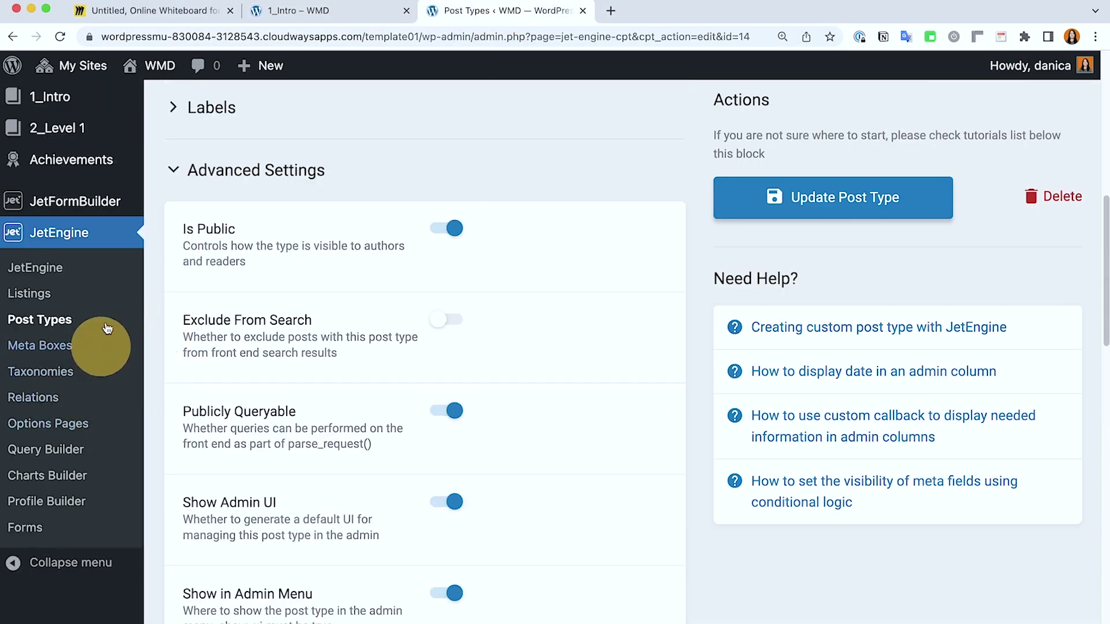
{"action": "scroll", "coordinate": [317, 324], "scroll_direction": "up", "scroll_amount": 5}
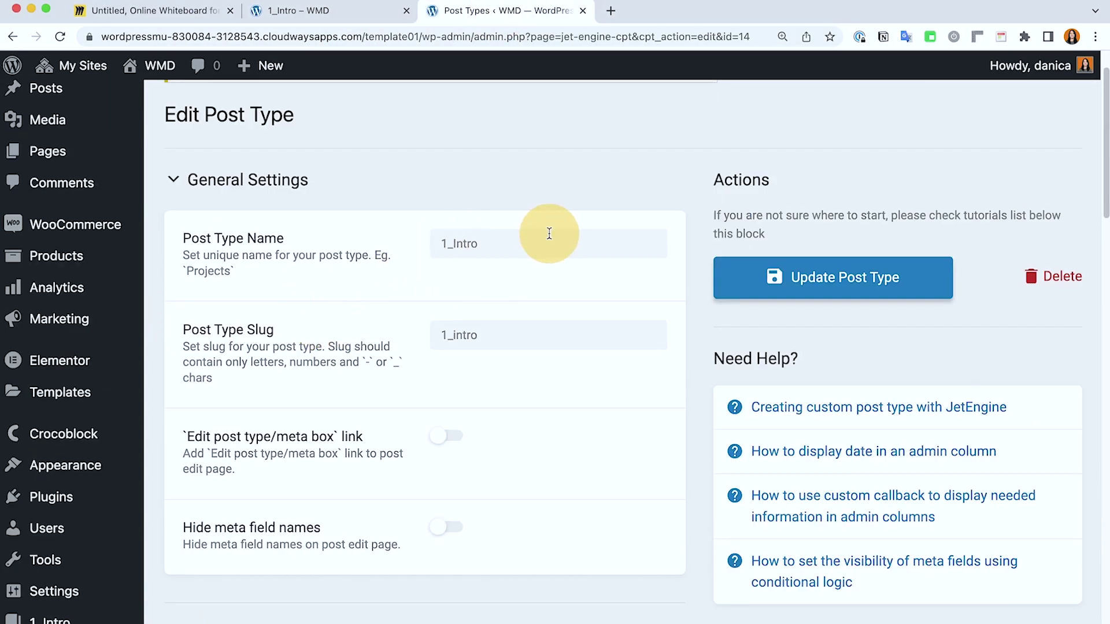
{"action": "scroll", "coordinate": [537, 276], "scroll_direction": "down", "scroll_amount": 1}
{"action": "scroll", "coordinate": [367, 422], "scroll_direction": "down", "scroll_amount": 5}
{"action": "scroll", "coordinate": [408, 422], "scroll_direction": "down", "scroll_amount": 5}
{"action": "scroll", "coordinate": [367, 423], "scroll_direction": "down", "scroll_amount": 4}
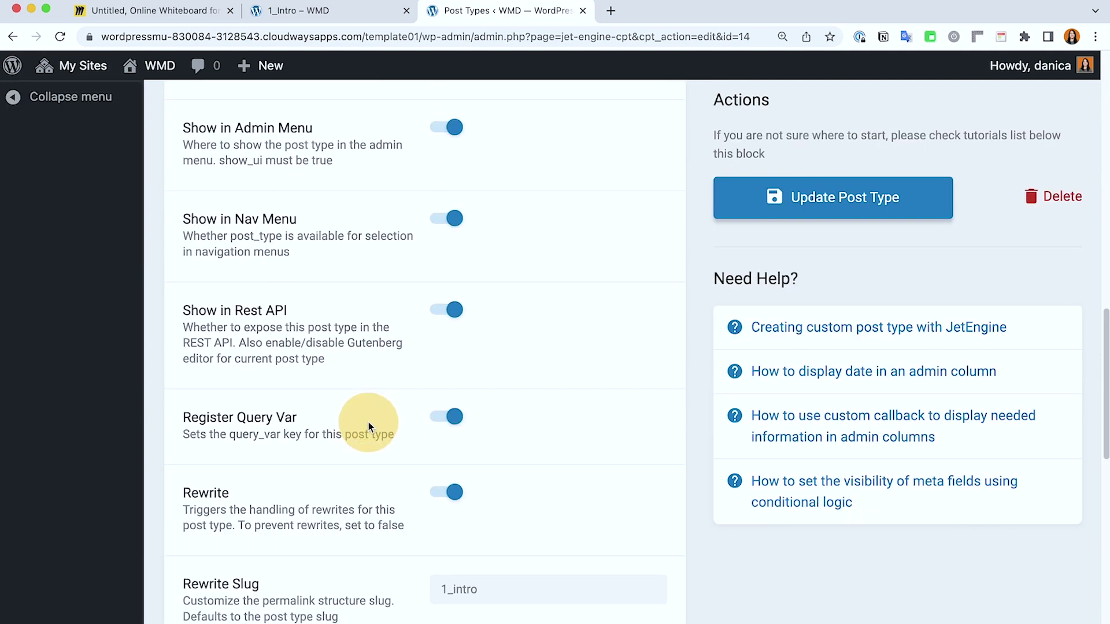
{"action": "scroll", "coordinate": [370, 429], "scroll_direction": "down", "scroll_amount": 4}
{"action": "scroll", "coordinate": [370, 428], "scroll_direction": "down", "scroll_amount": 3}
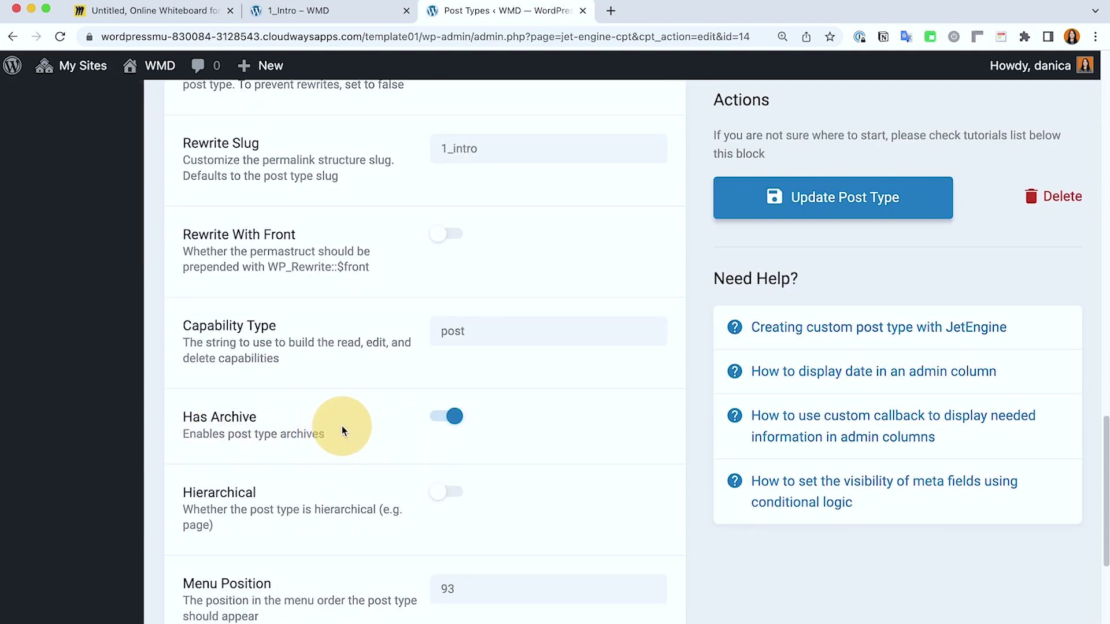
Review the 1_Intro course page, inspect its 1_intro slug, and list its Elementor templates
{"action": "left_click", "coordinate": [382, 12]}
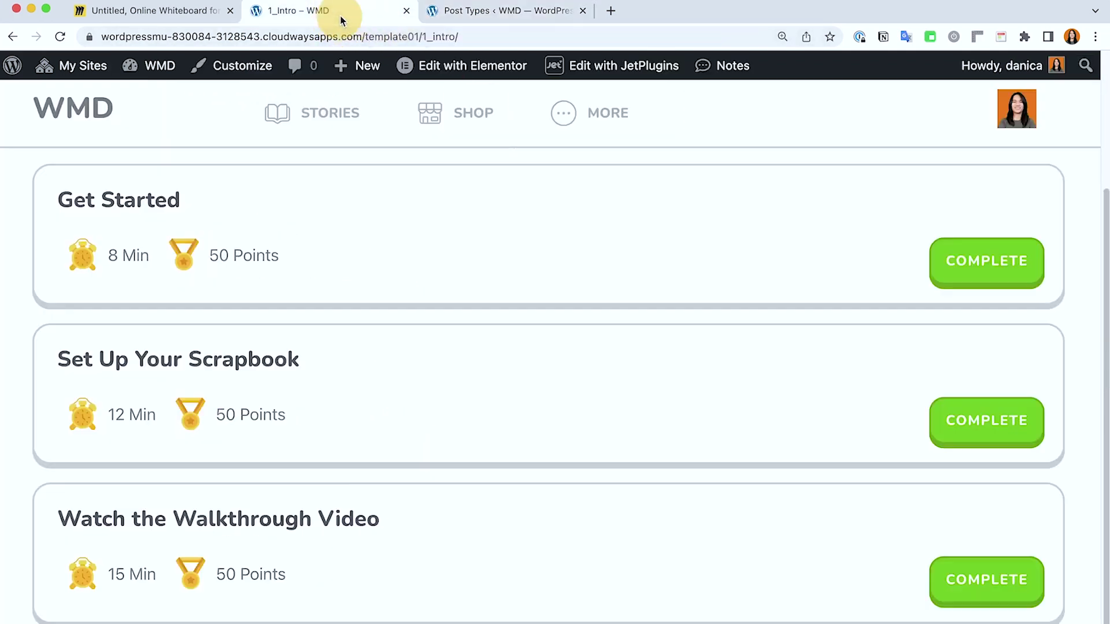
{"action": "left_click", "coordinate": [422, 36]}
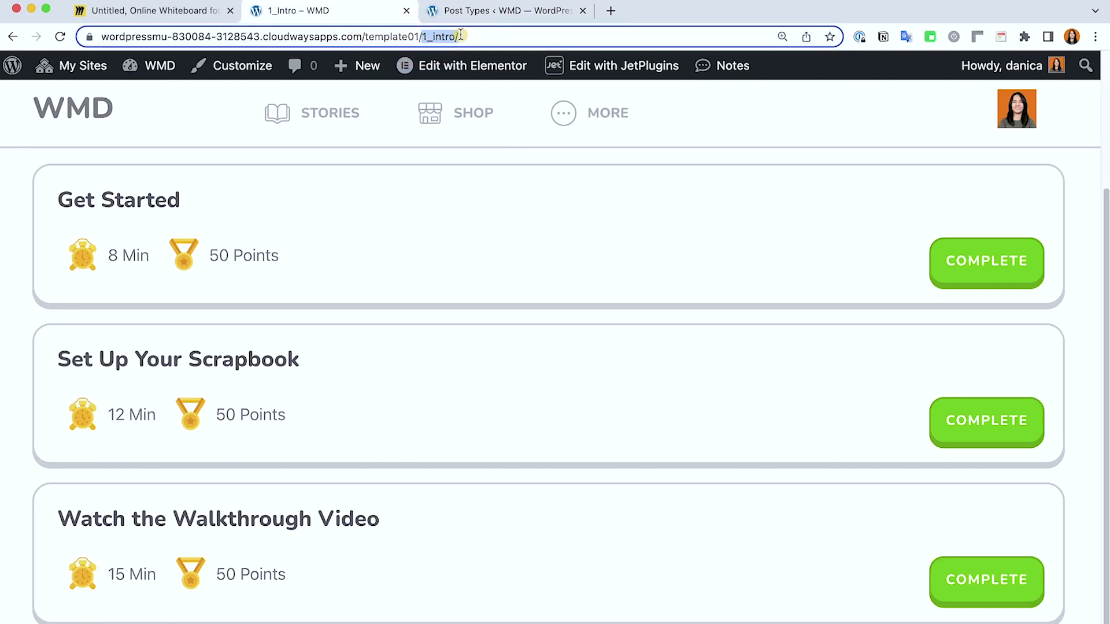
{"action": "left_click", "coordinate": [490, 10]}
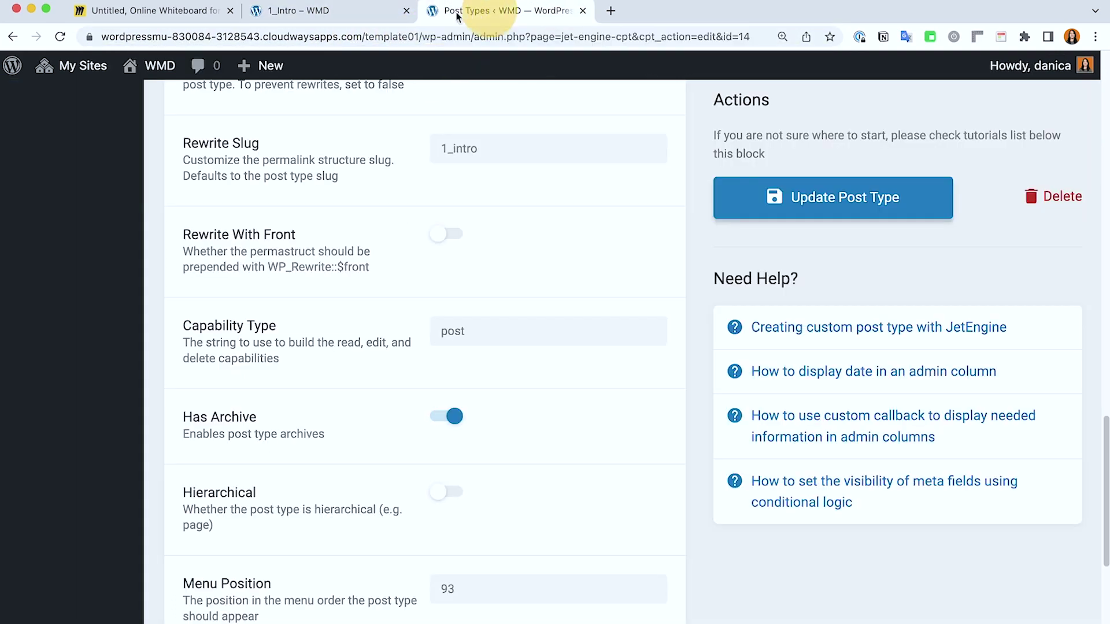
{"action": "left_click", "coordinate": [352, 13]}
{"action": "left_click", "coordinate": [452, 37]}
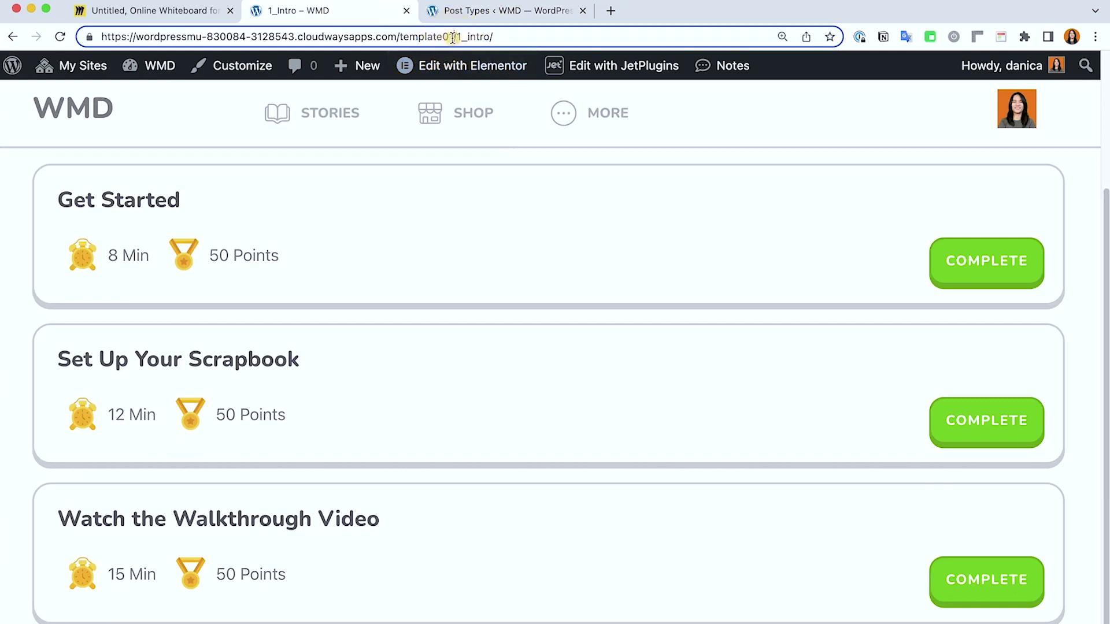
{"action": "left_click_drag", "start_coordinate": [443, 37], "coordinate": [277, 43]}
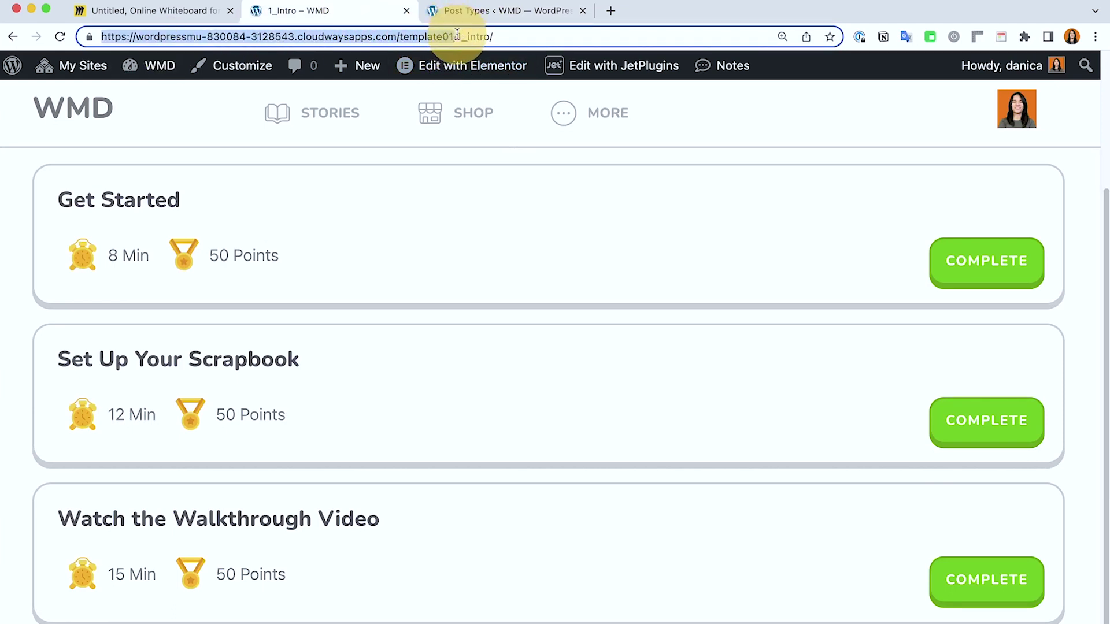
{"action": "left_click_drag", "start_coordinate": [457, 37], "coordinate": [494, 37]}
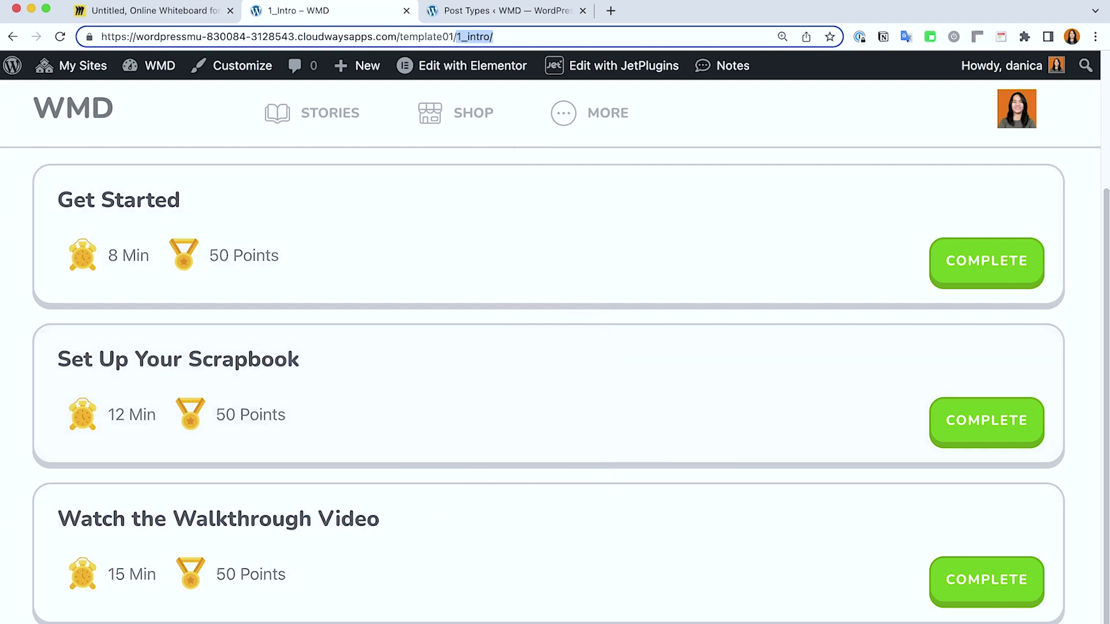
{"action": "scroll", "coordinate": [571, 255], "scroll_direction": "up", "scroll_amount": 4}
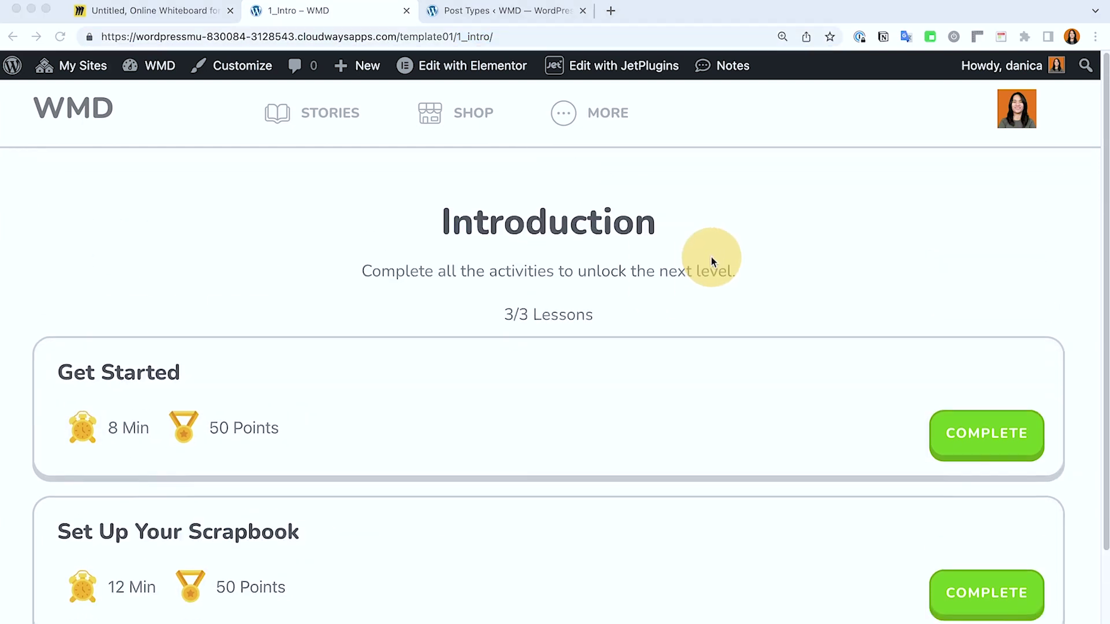
{"action": "left_click", "coordinate": [500, 68]}
{"action": "mouse_move", "coordinate": [472, 64]}
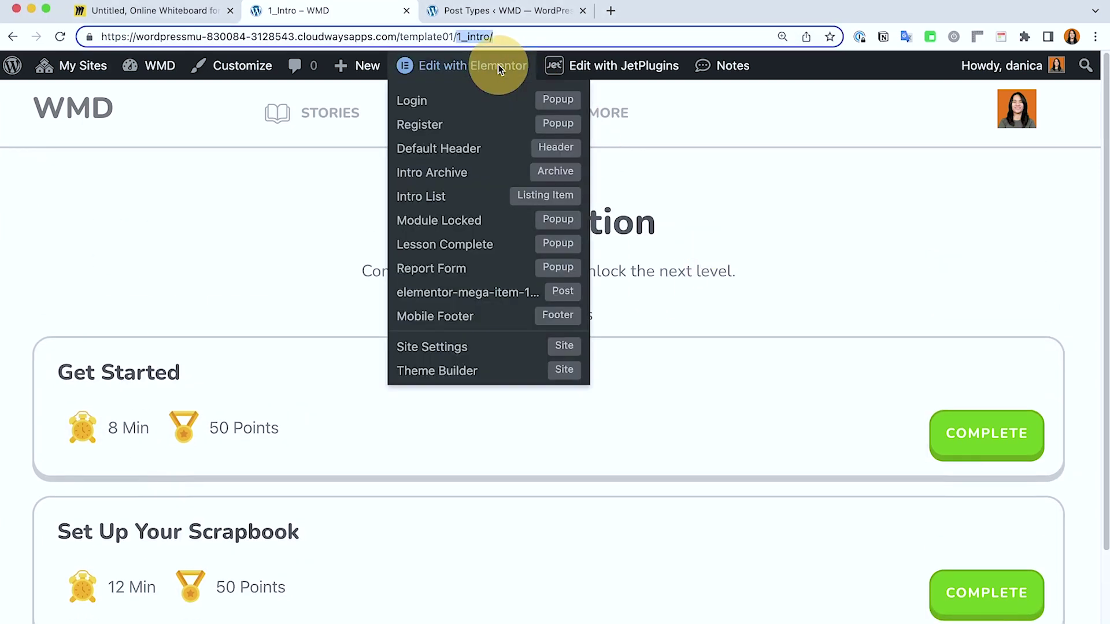
Open the Intro Archive template in Elementor and close the Post Types tab
{"action": "left_click", "coordinate": [467, 177], "text": "super"}
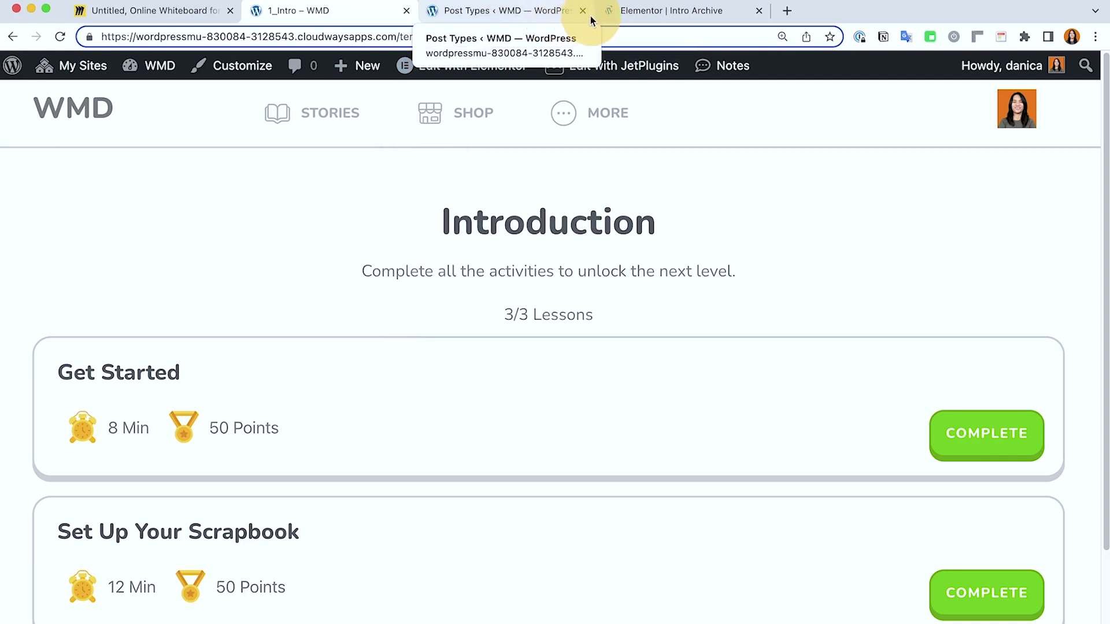
{"action": "left_click", "coordinate": [582, 11]}
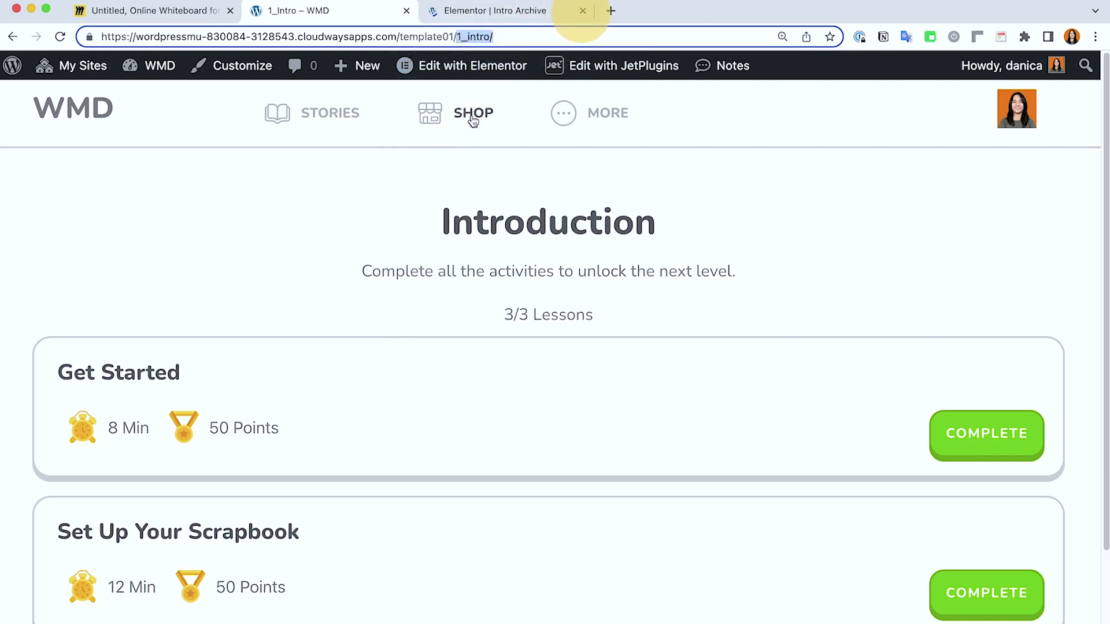
{"action": "left_click", "coordinate": [480, 12]}
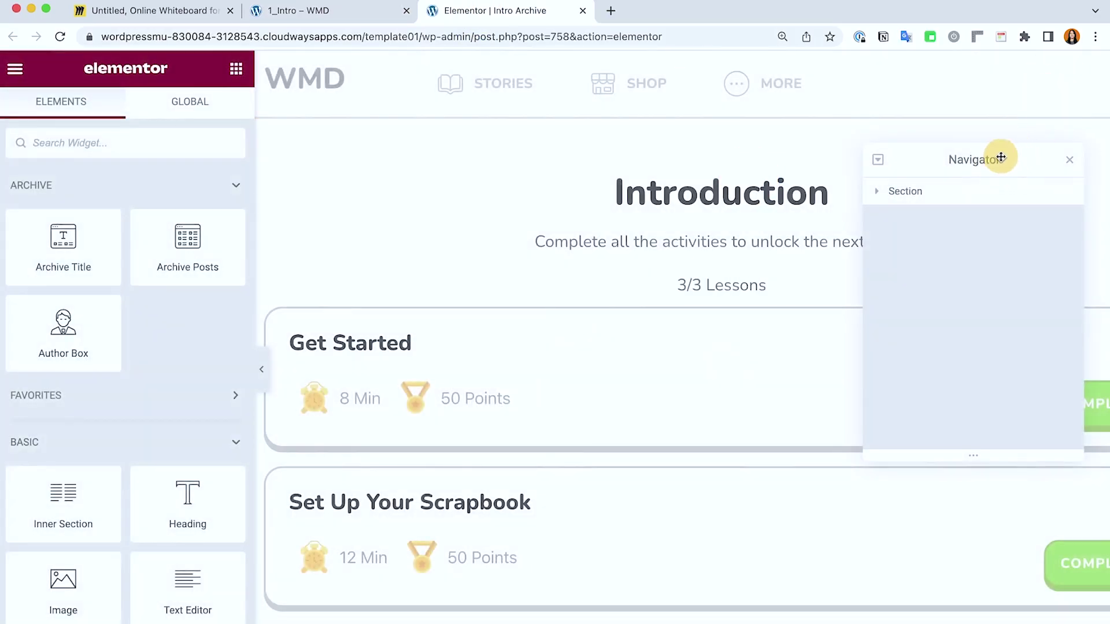
Inspect the template's Introduction heading and its activities description text
{"action": "left_click_drag", "start_coordinate": [1001, 157], "coordinate": [967, 125]}
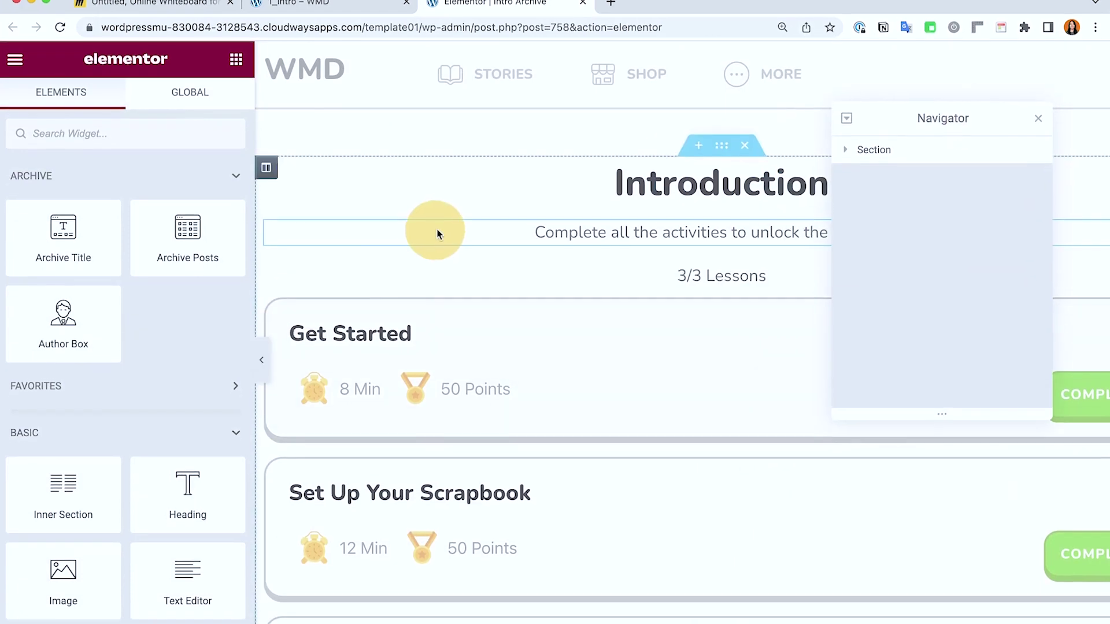
{"action": "left_click", "coordinate": [459, 187]}
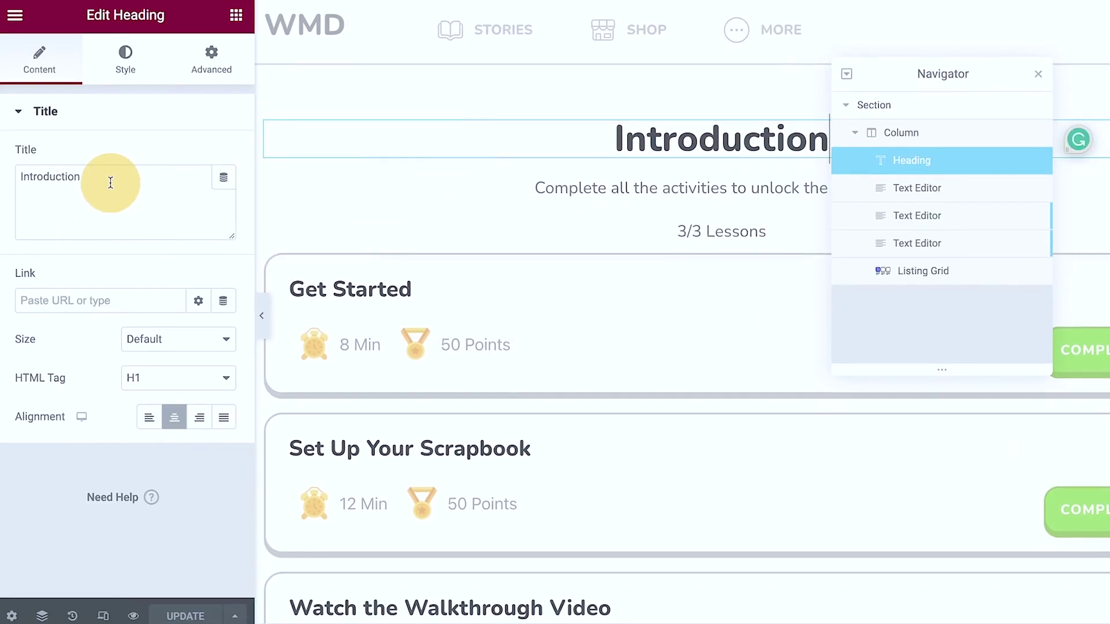
{"action": "left_click_drag", "start_coordinate": [95, 176], "coordinate": [15, 167]}
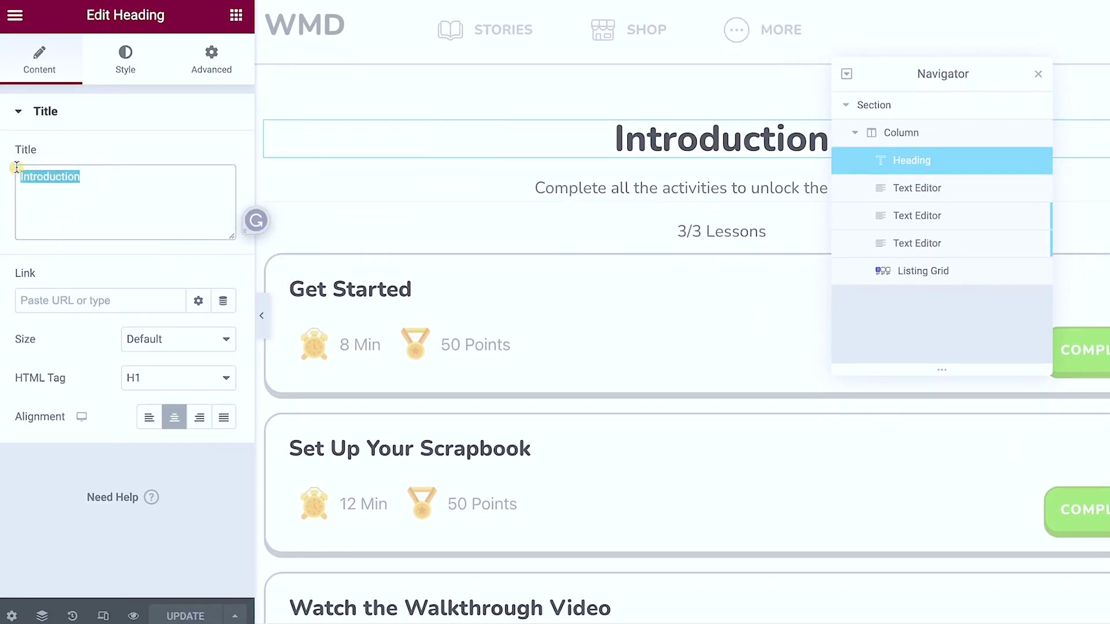
{"action": "left_click", "coordinate": [461, 182]}
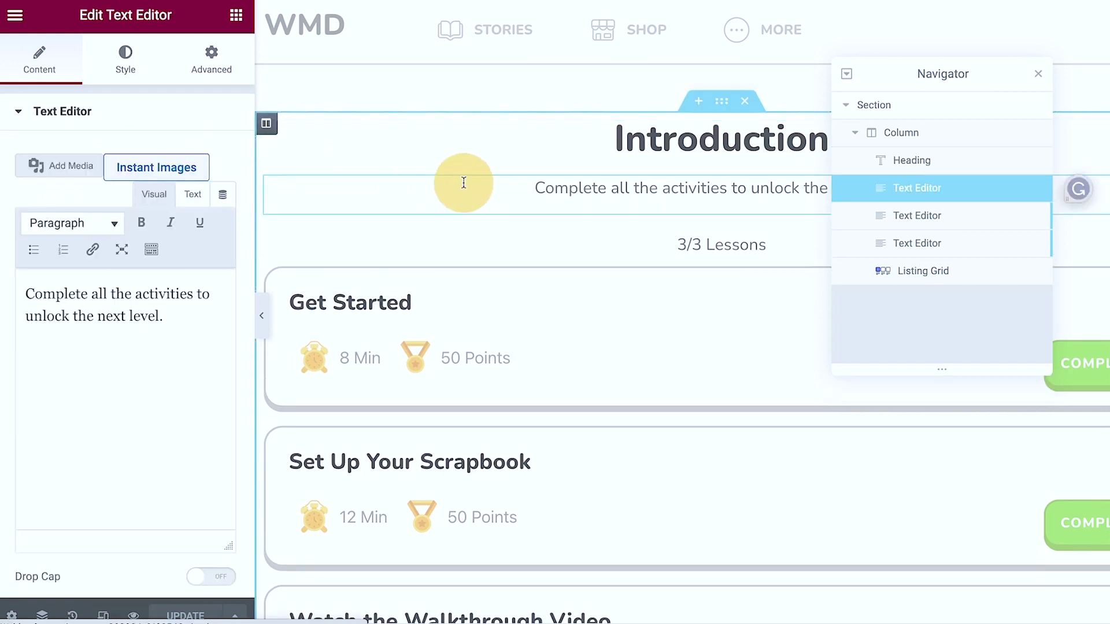
{"action": "left_click_drag", "start_coordinate": [172, 318], "coordinate": [20, 293]}
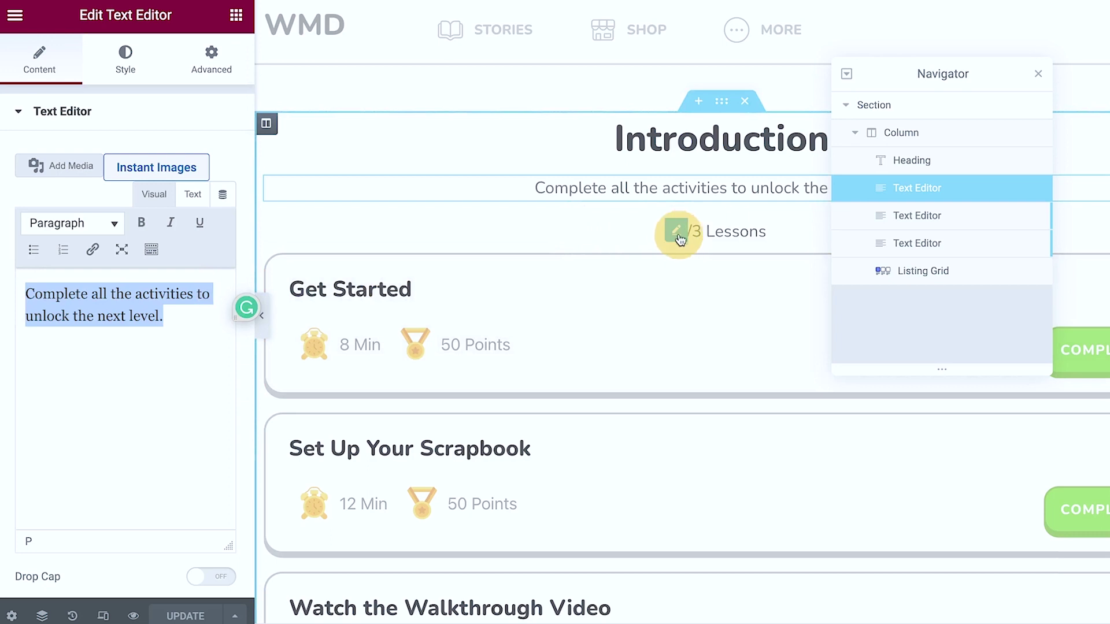
Inspect the 3/3 Lessons text block, driven by a dynamic Query Results Count
{"action": "left_click", "coordinate": [678, 236]}
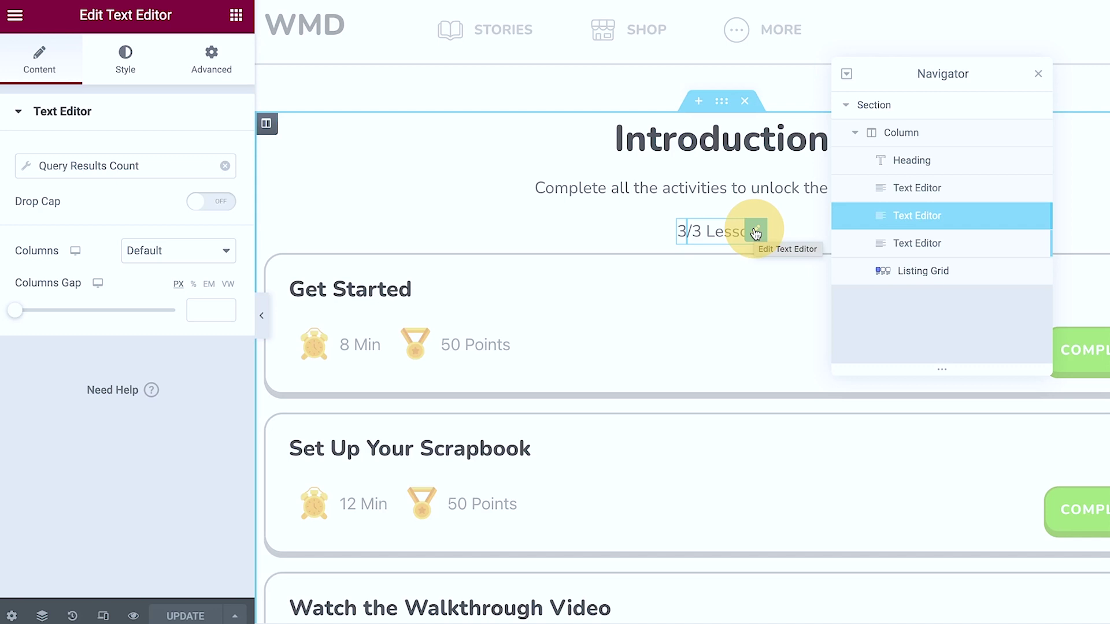
{"action": "left_click", "coordinate": [756, 232]}
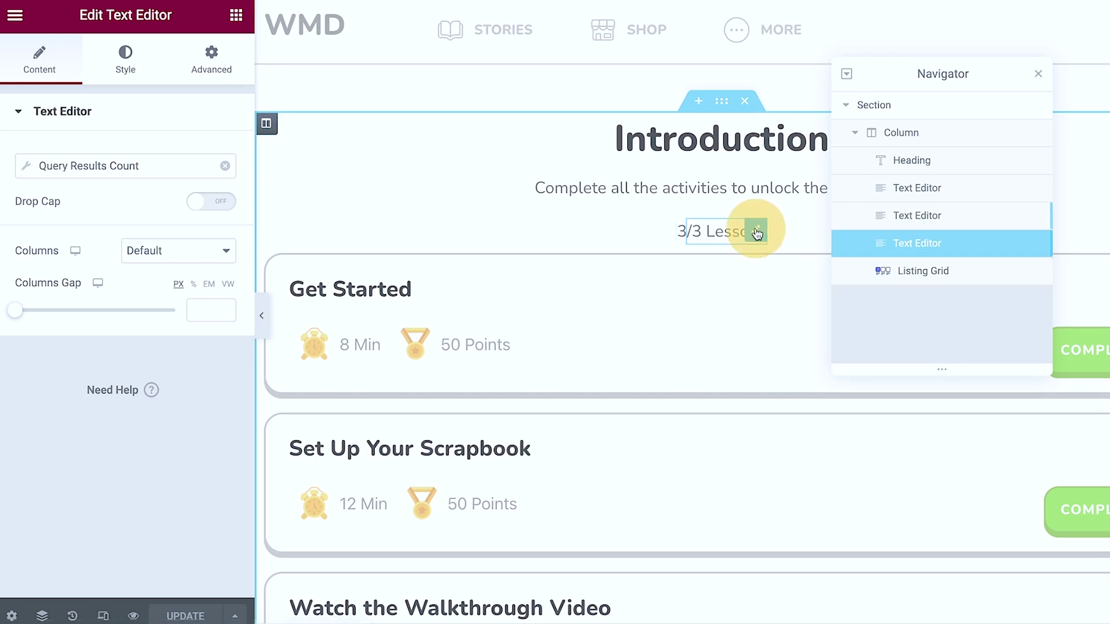
{"action": "double_click", "coordinate": [682, 232]}
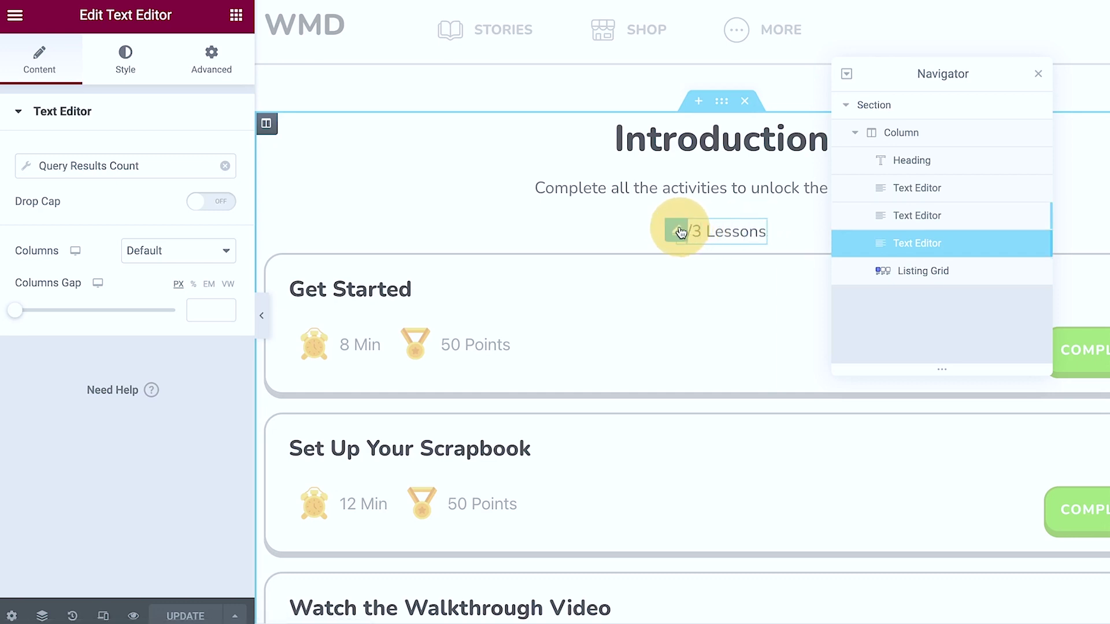
{"action": "left_click", "coordinate": [681, 232]}
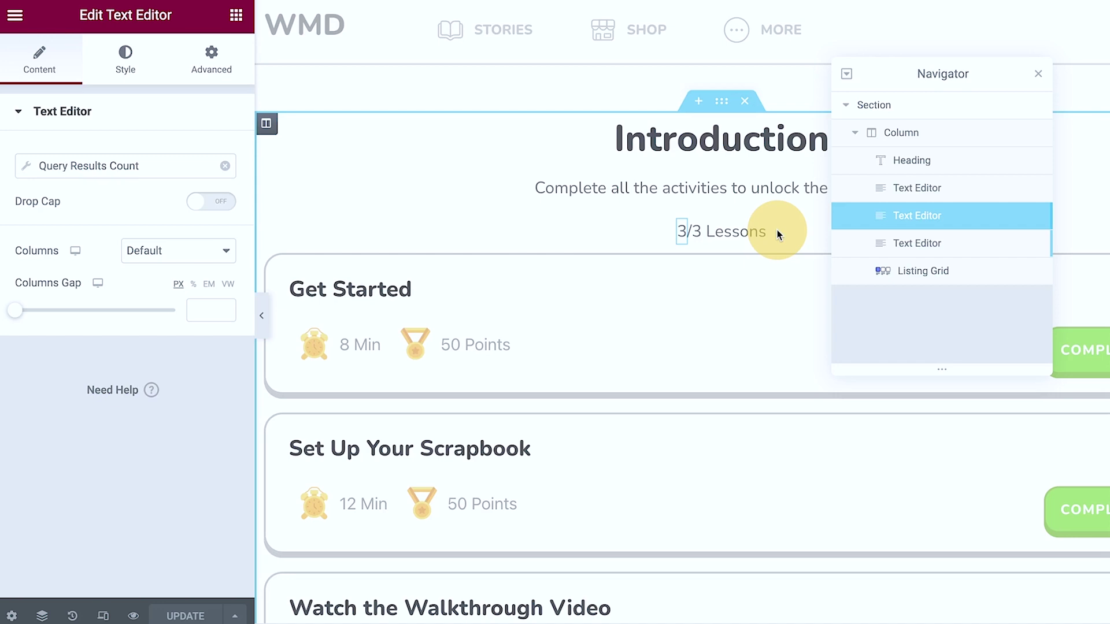
{"action": "left_click", "coordinate": [777, 229]}
{"action": "scroll", "coordinate": [756, 234], "scroll_direction": "down", "scroll_amount": 1}
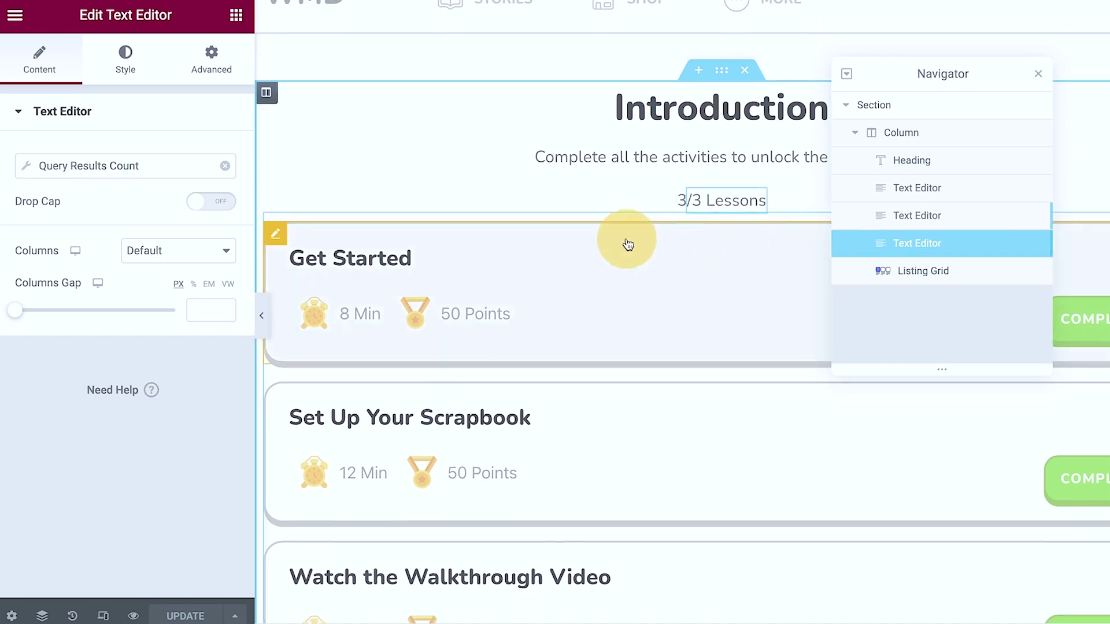
{"action": "left_click", "coordinate": [972, 277]}
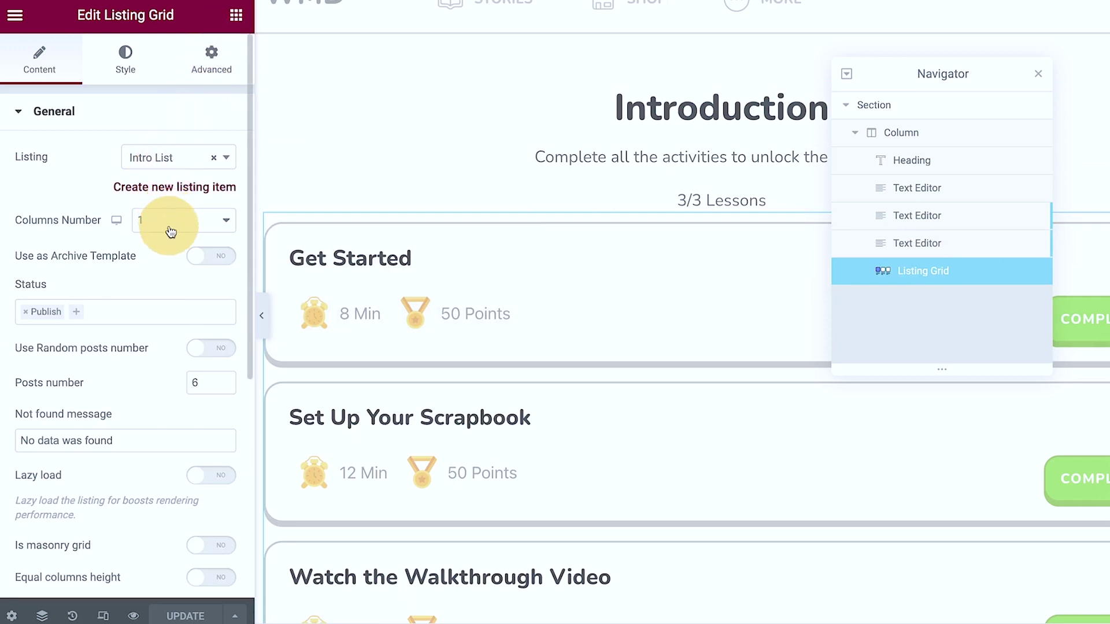
{"action": "scroll", "coordinate": [176, 295], "scroll_direction": "down", "scroll_amount": 5}
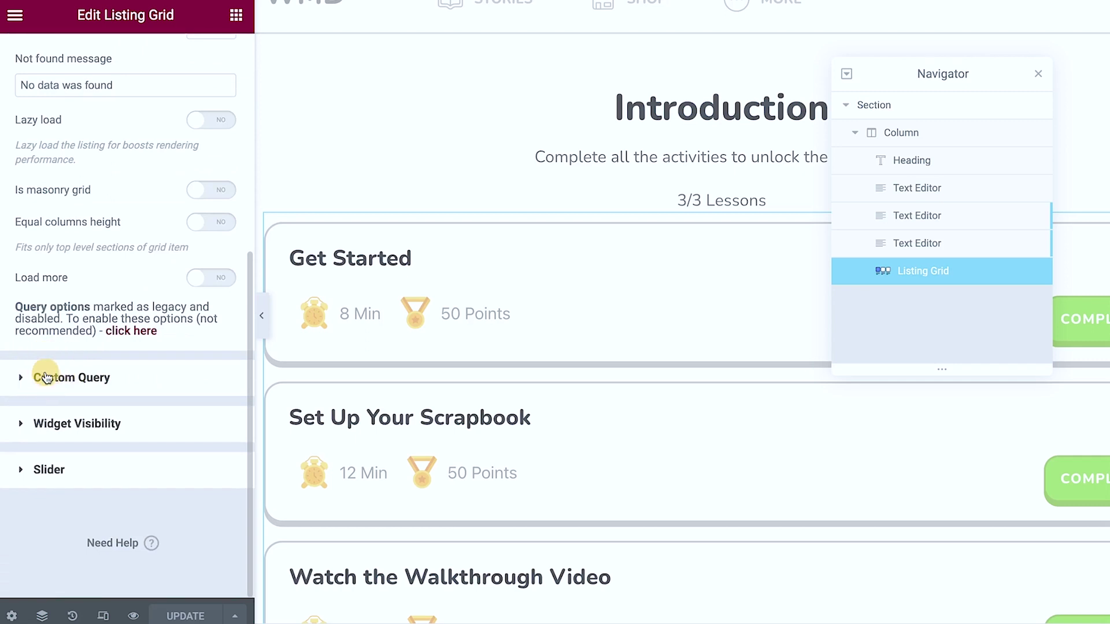
{"action": "left_click", "coordinate": [48, 372]}
{"action": "left_click", "coordinate": [177, 274]}
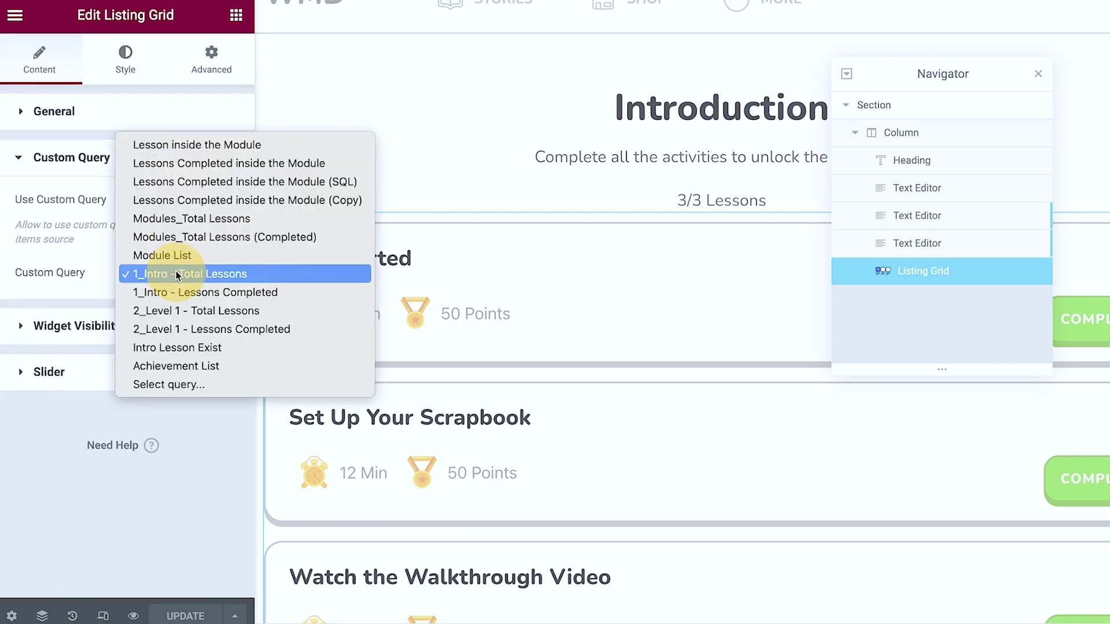
{"action": "left_click", "coordinate": [175, 275]}
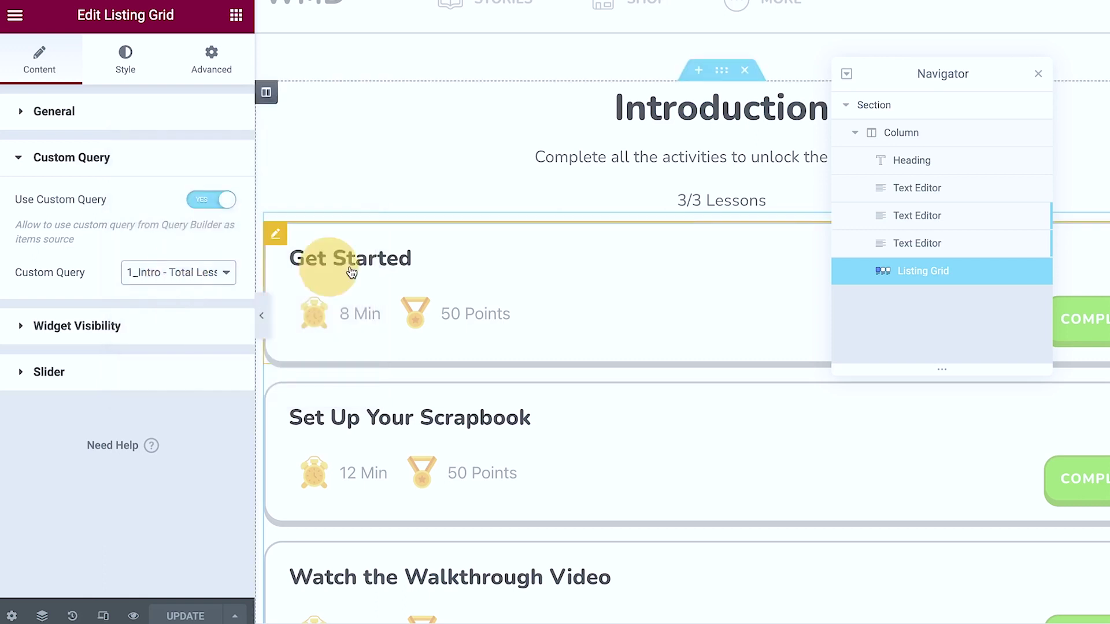
{"action": "left_click", "coordinate": [758, 202]}
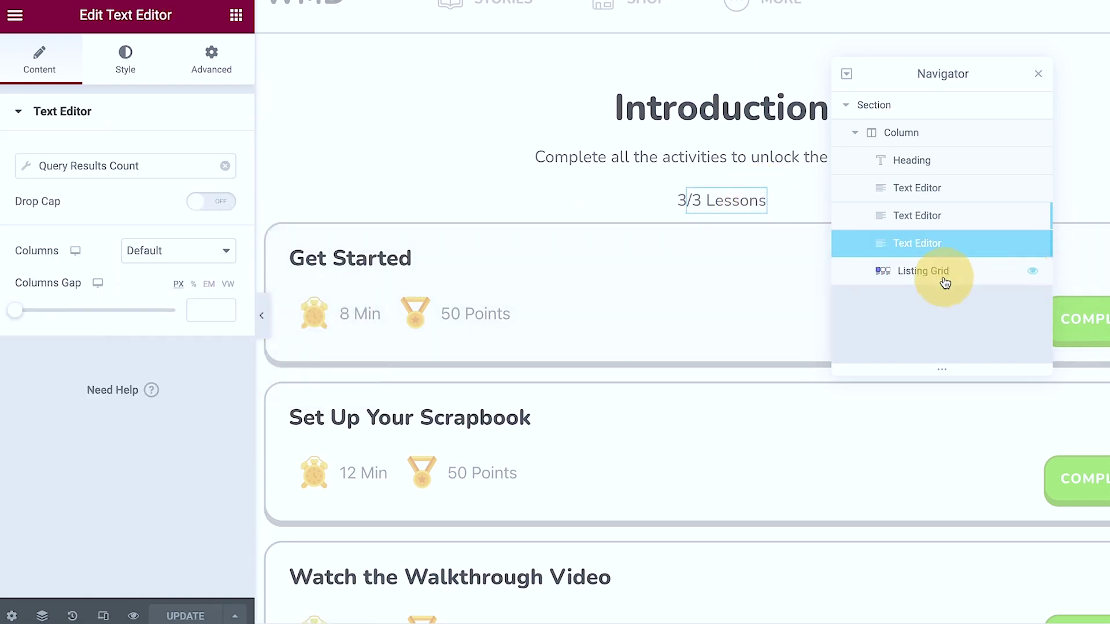
{"action": "left_click", "coordinate": [935, 272]}
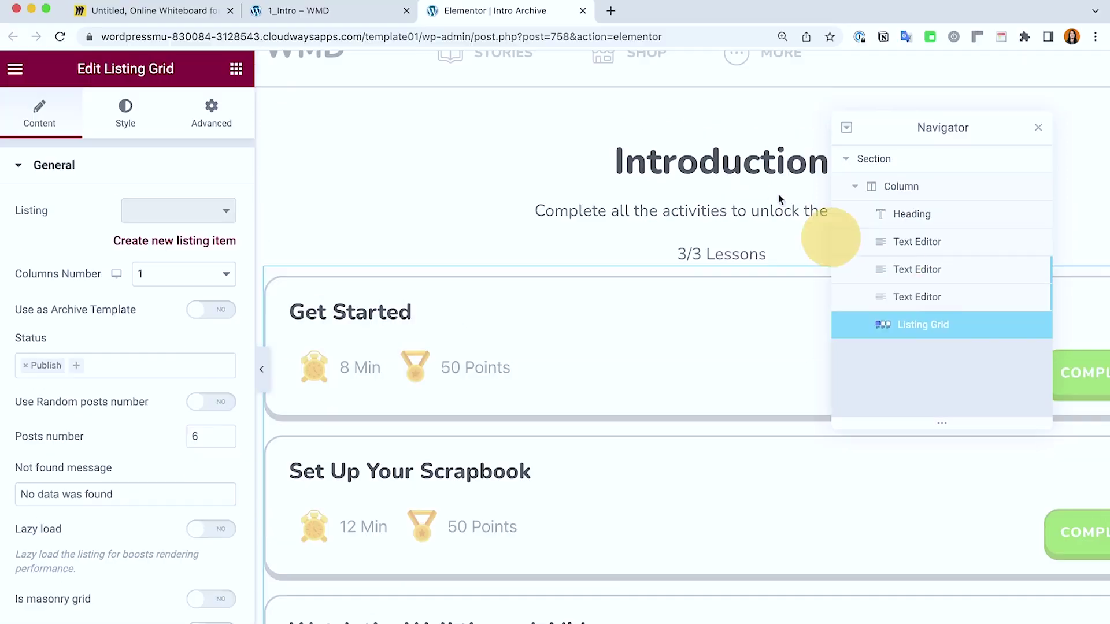
Check the live Introduction page and go to JetEngine Listings
{"action": "left_click", "coordinate": [296, 11]}
{"action": "mouse_move", "coordinate": [153, 65]}
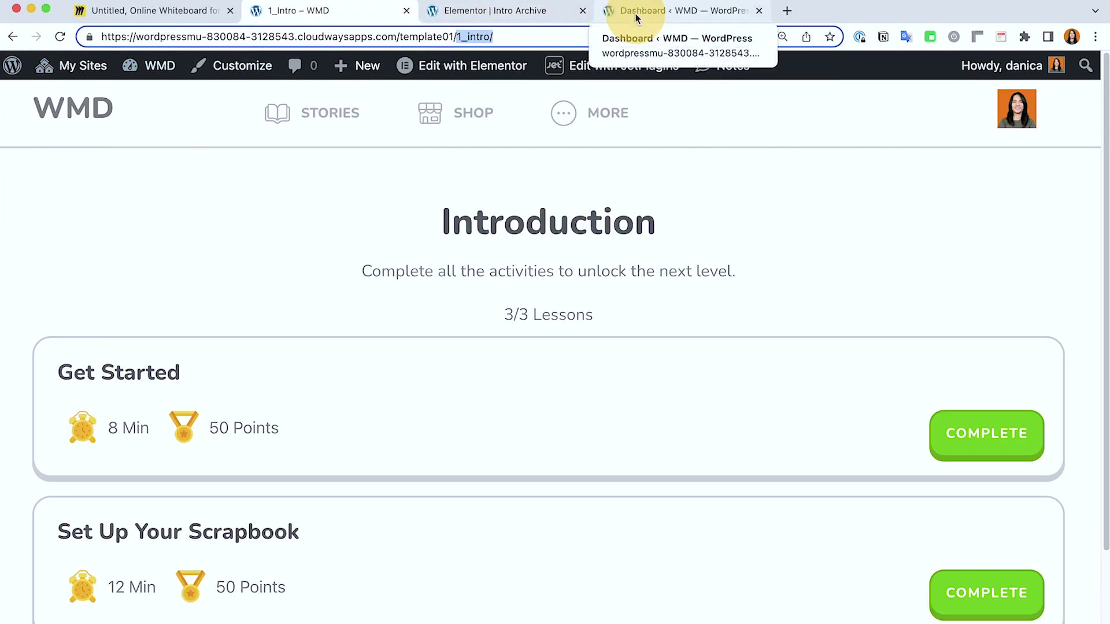
{"action": "left_click", "coordinate": [636, 17]}
{"action": "scroll", "coordinate": [69, 451], "scroll_direction": "down", "scroll_amount": 5}
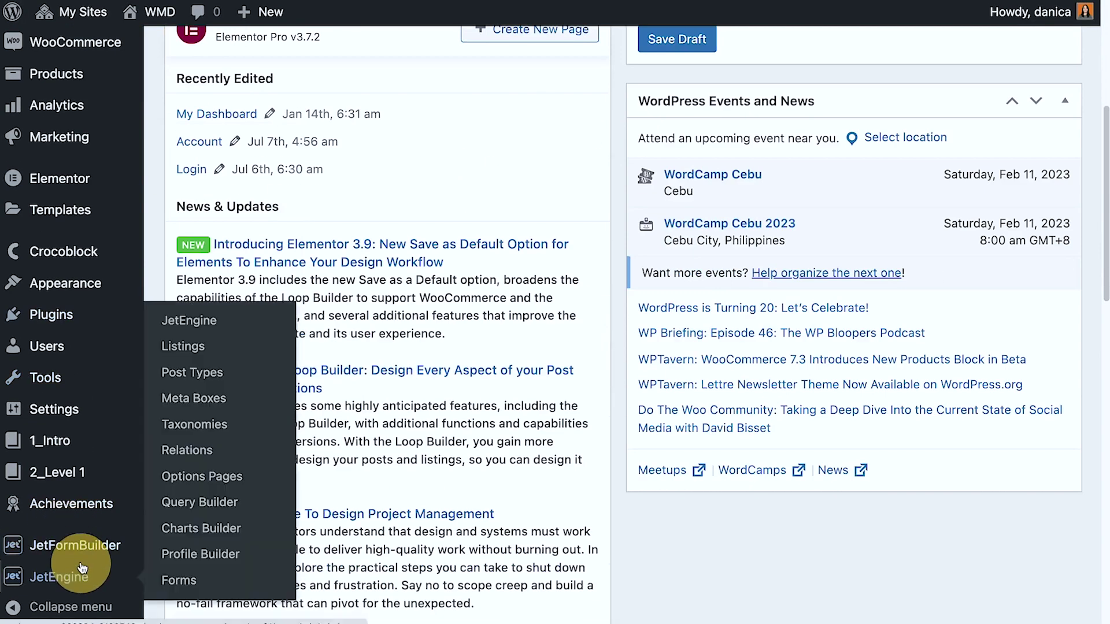
{"action": "left_click", "coordinate": [183, 347]}
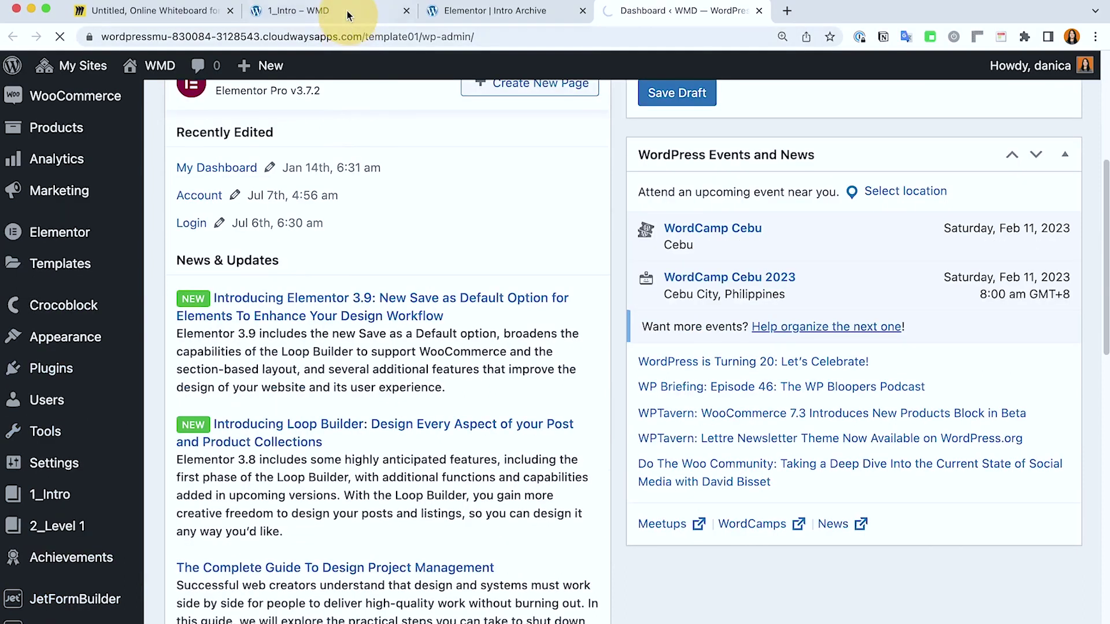
{"action": "left_click", "coordinate": [347, 14]}
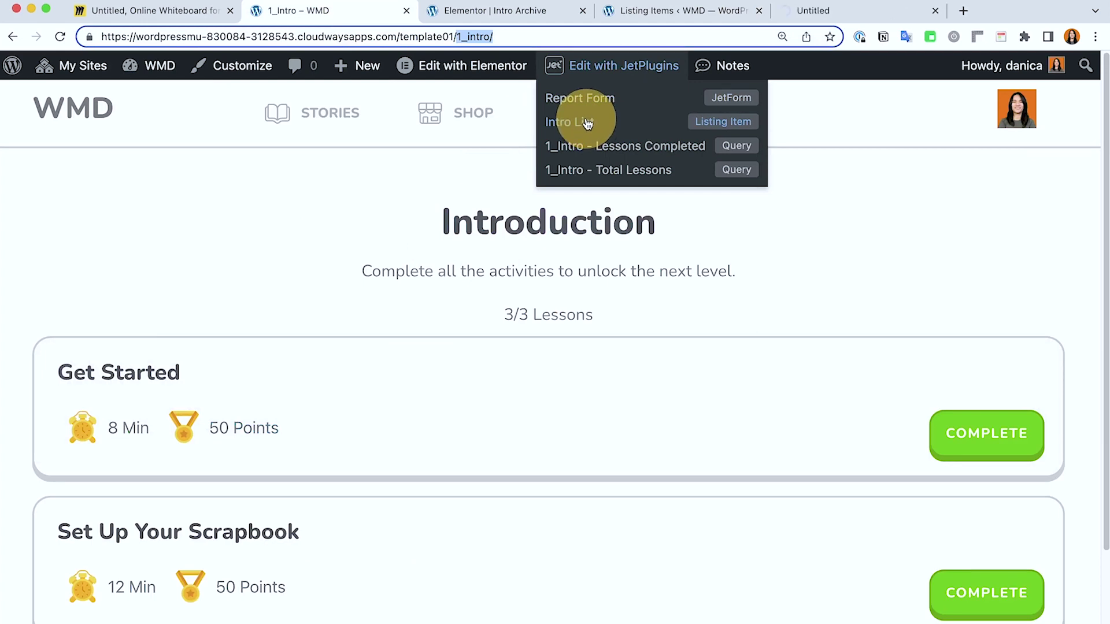
Open the Intro List listing item in Elementor and close the extra Listing Items tabs
{"action": "left_click", "coordinate": [818, 12]}
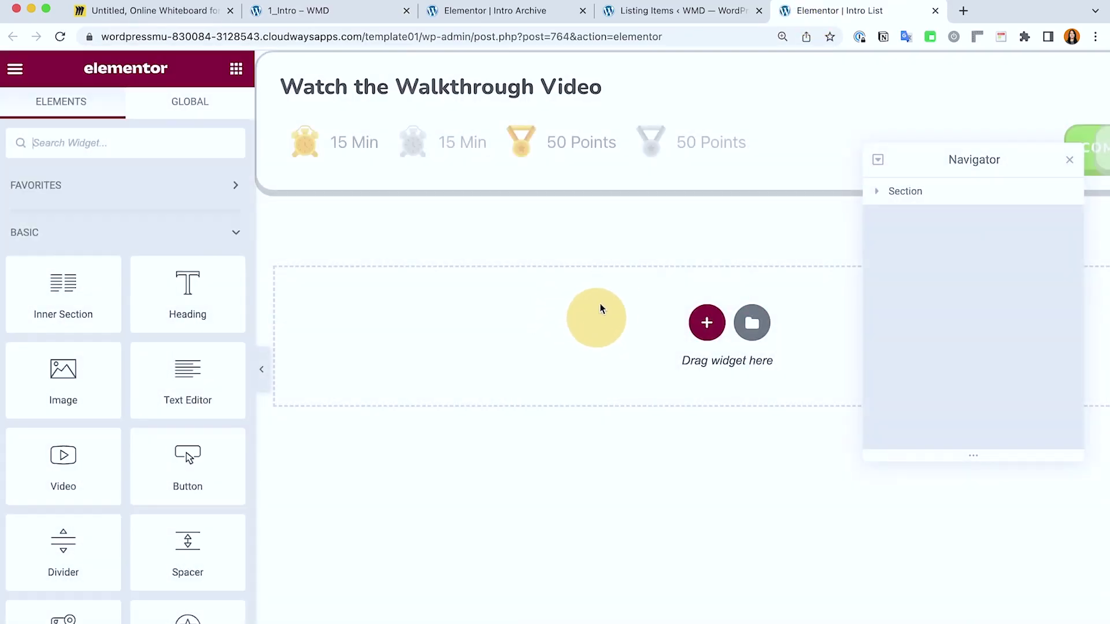
{"action": "left_click", "coordinate": [694, 12]}
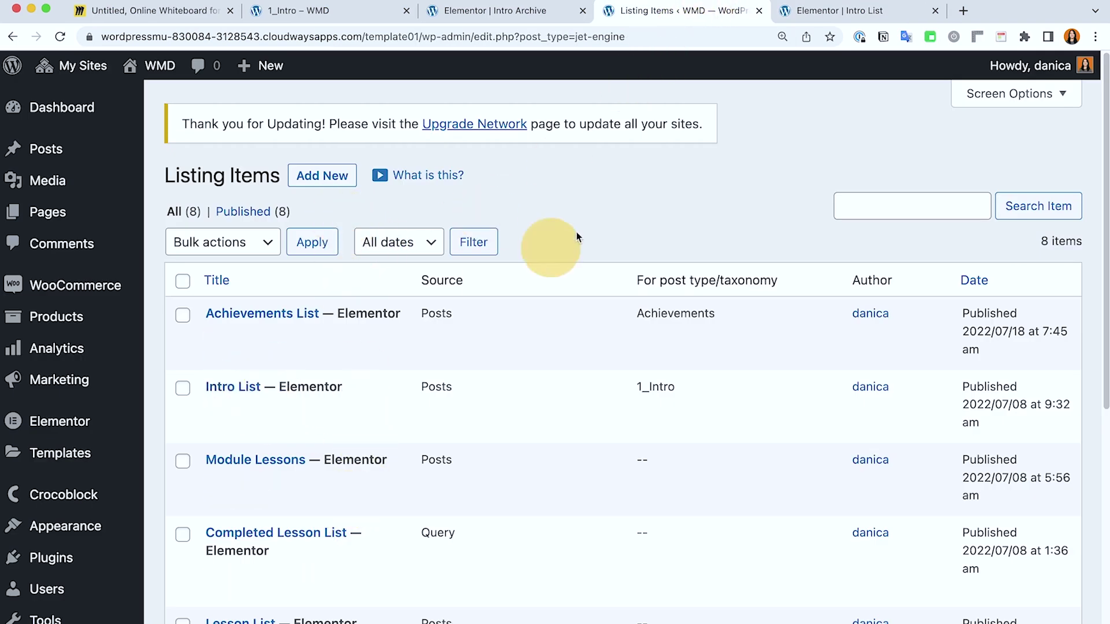
{"action": "left_click", "coordinate": [815, 8]}
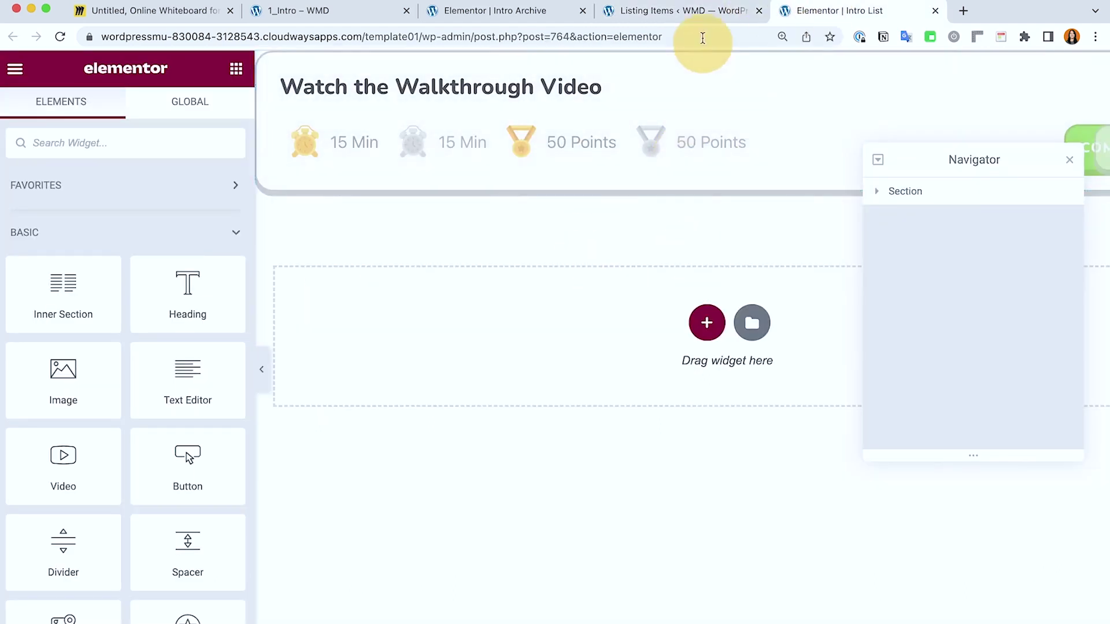
{"action": "left_click", "coordinate": [686, 11]}
{"action": "left_click", "coordinate": [760, 11]}
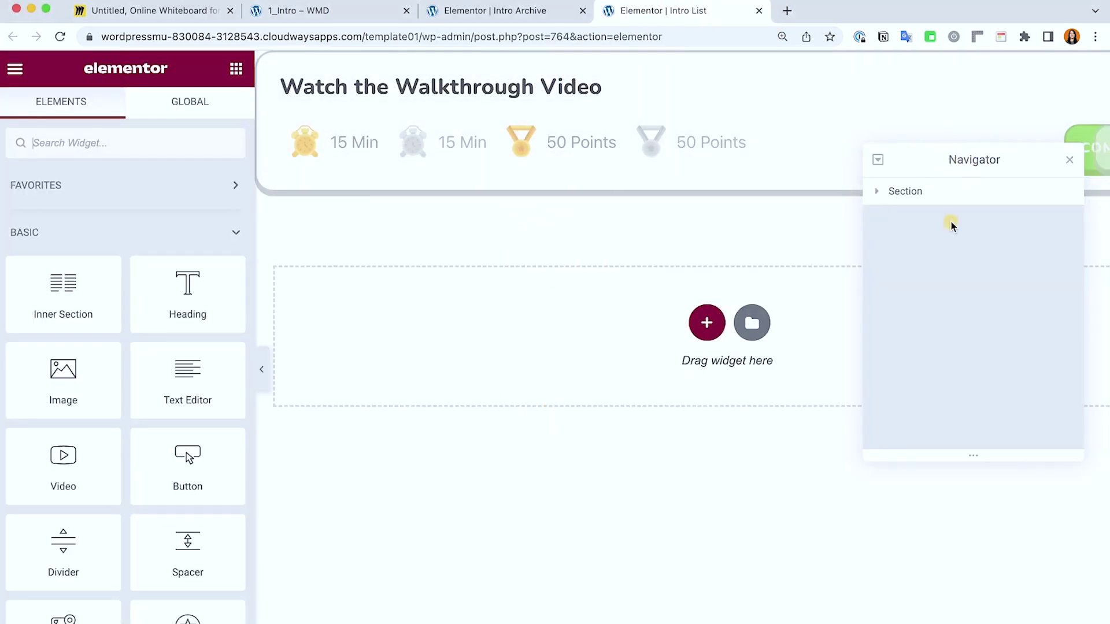
Move the Navigator lower and expand the card's heading, buttons and dynamic fields
{"action": "left_click_drag", "start_coordinate": [934, 160], "coordinate": [934, 304]}
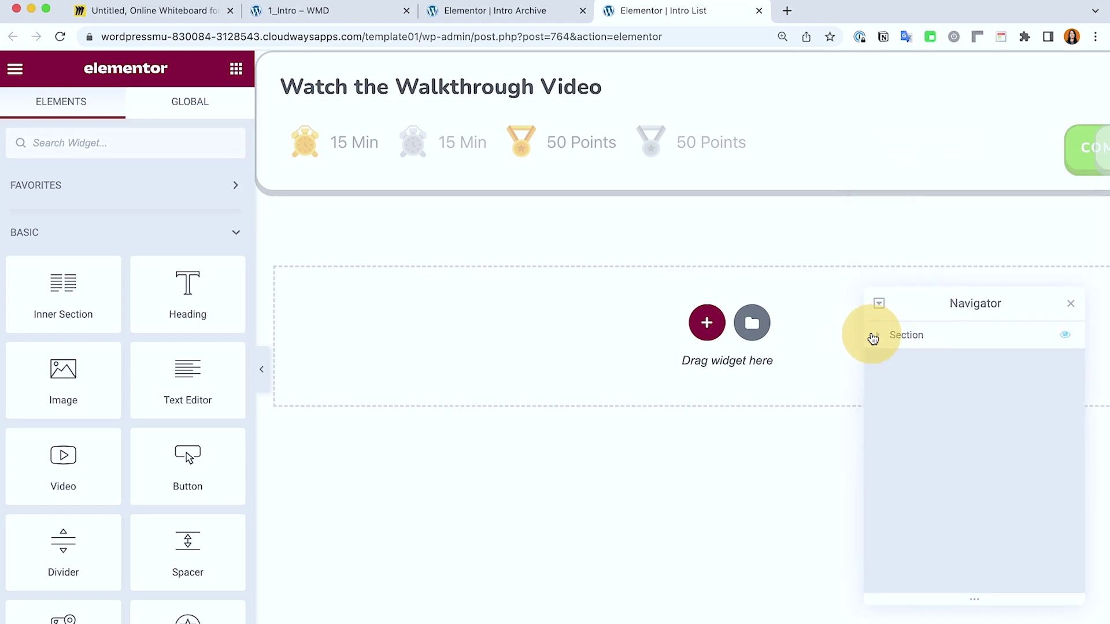
{"action": "left_click", "coordinate": [877, 336]}
{"action": "left_click", "coordinate": [887, 362]}
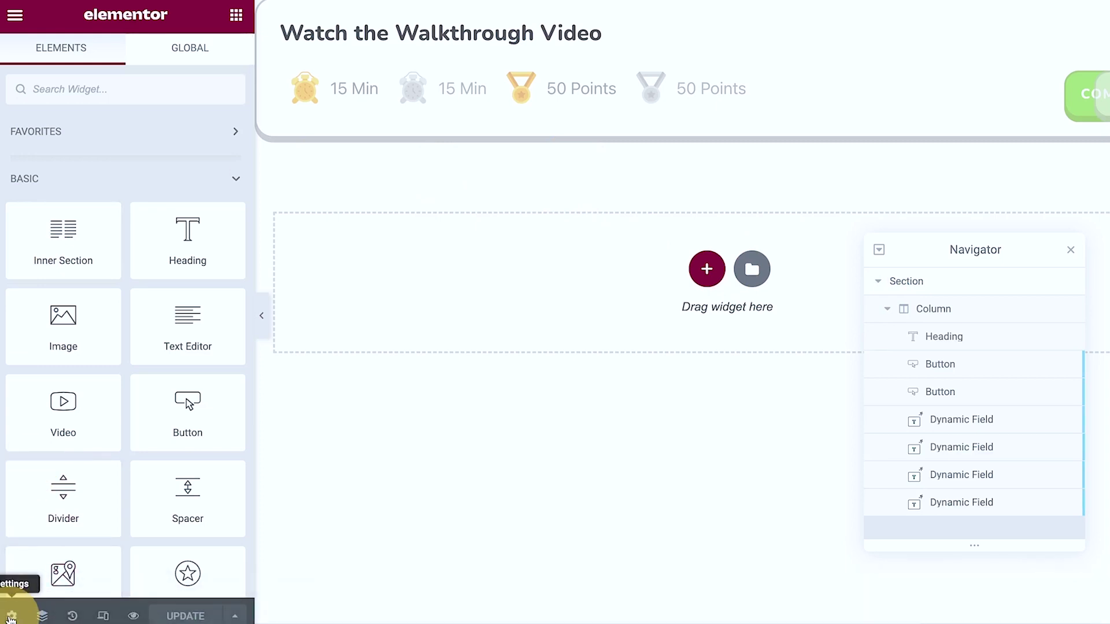
Set the listing item's Preview Width to 729 and inspect the Post Title heading
{"action": "left_click", "coordinate": [11, 617]}
{"action": "left_click", "coordinate": [139, 215]}
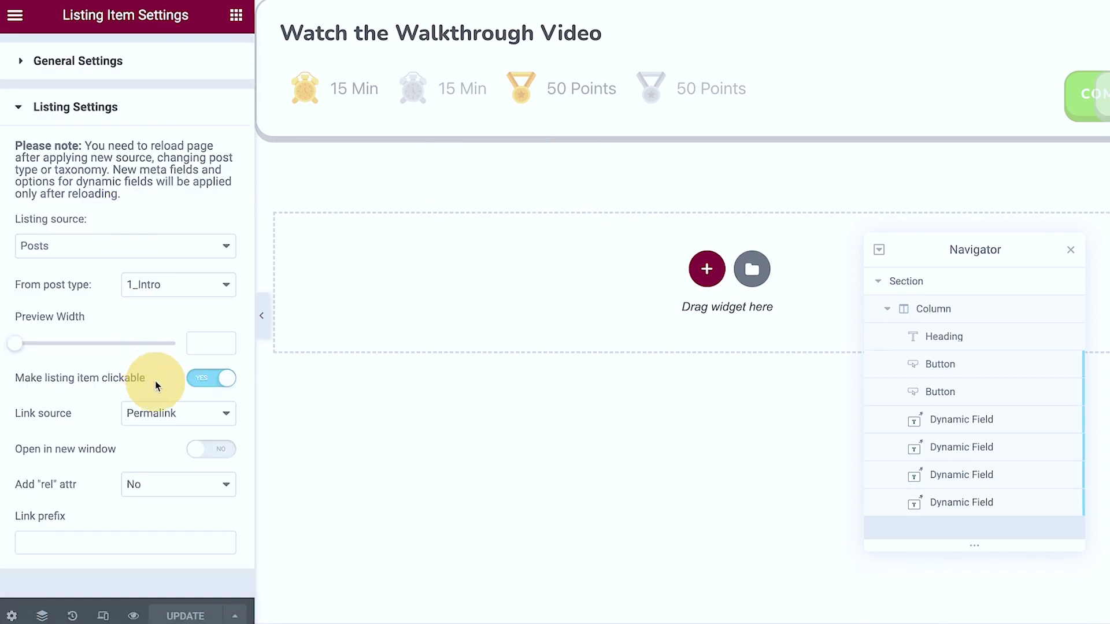
{"action": "mouse_move", "coordinate": [15, 343]}
{"action": "left_mouse_down"}
{"action": "mouse_move", "coordinate": [80, 352]}
{"action": "mouse_move", "coordinate": [90, 364]}
{"action": "left_mouse_up"}
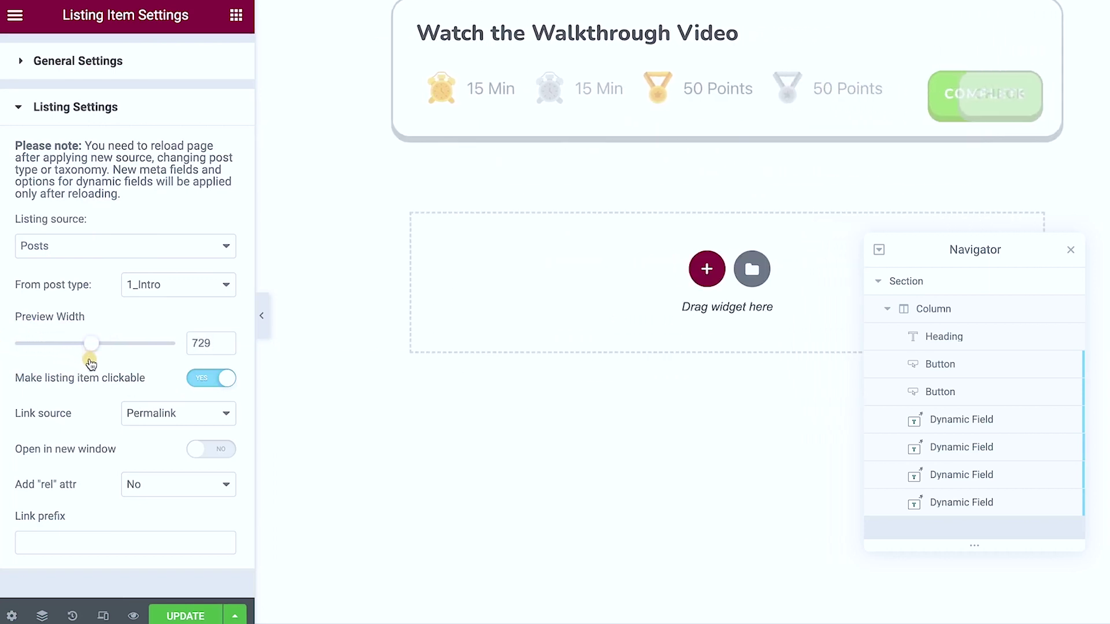
{"action": "left_click", "coordinate": [643, 267]}
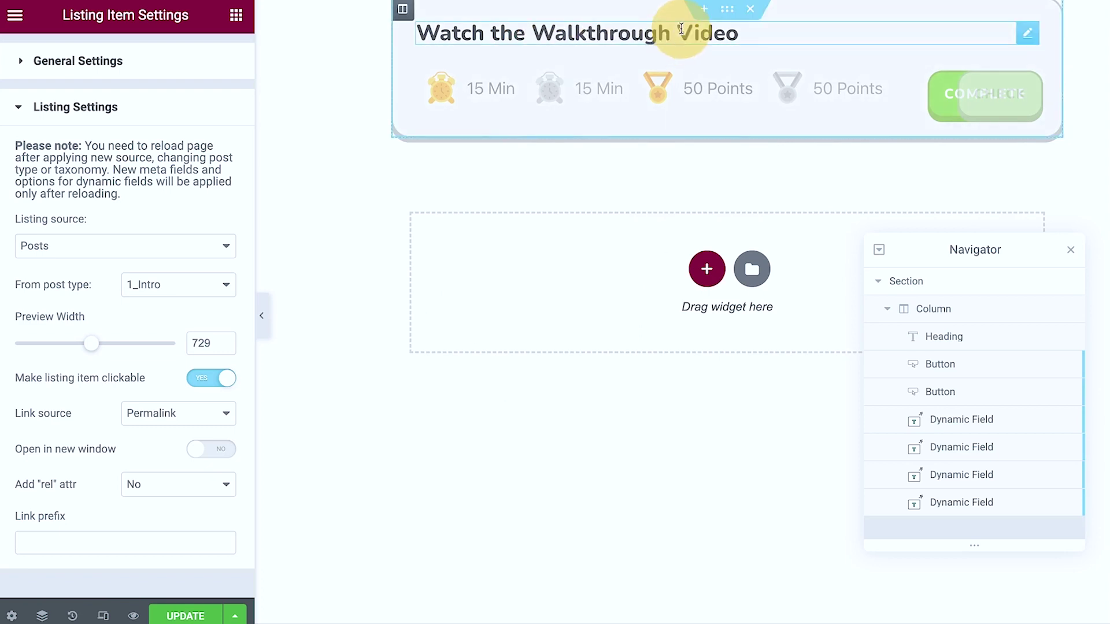
{"action": "left_click", "coordinate": [678, 32]}
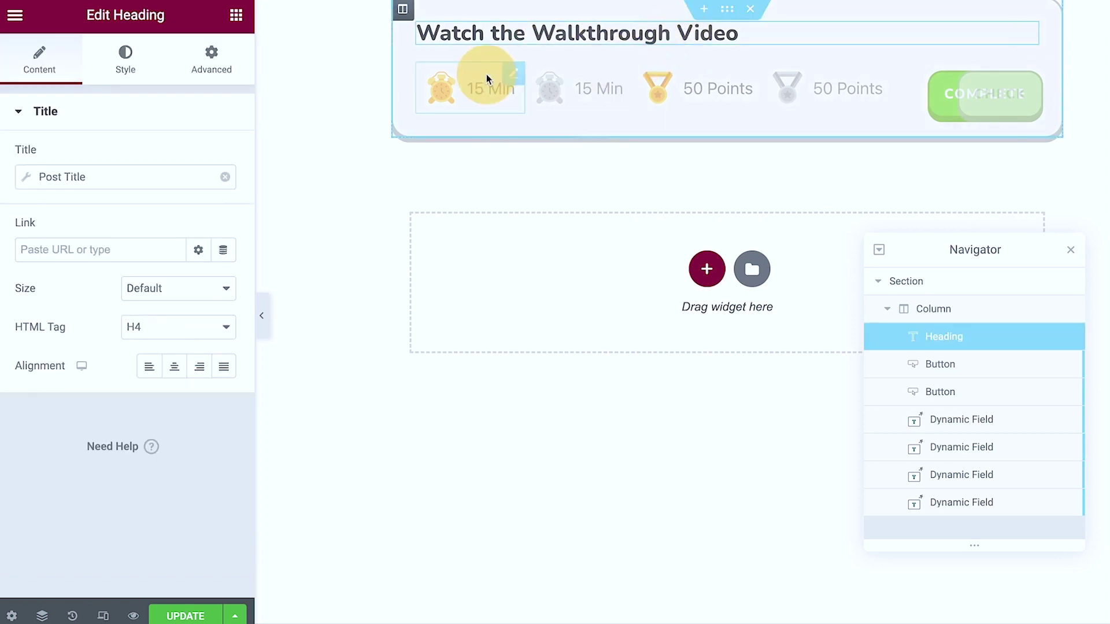
{"action": "left_click", "coordinate": [507, 79]}
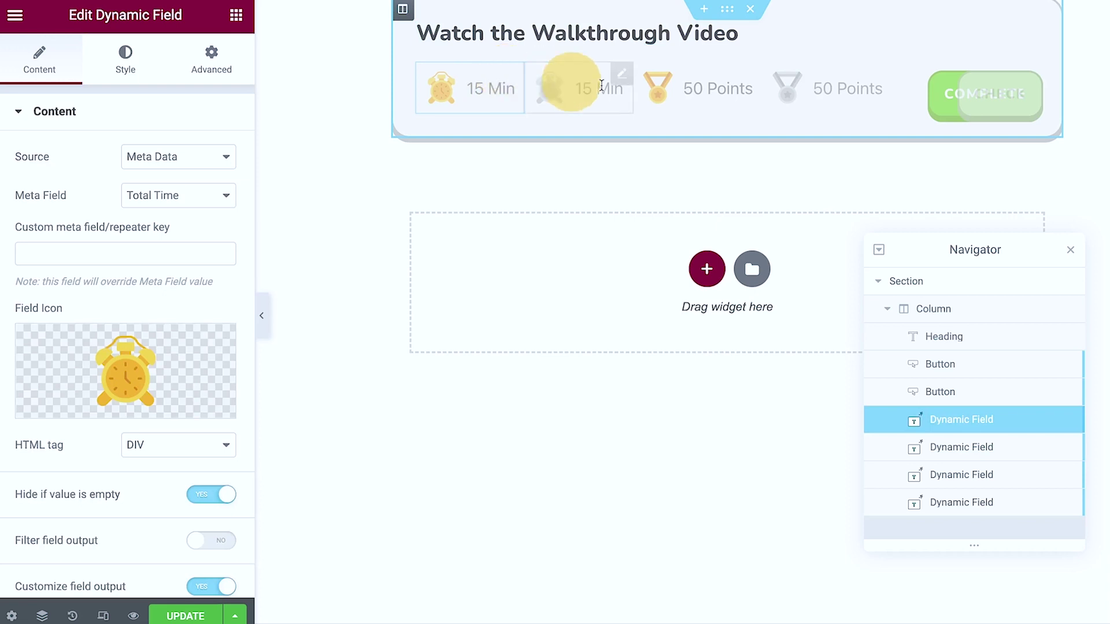
{"action": "left_click", "coordinate": [589, 91]}
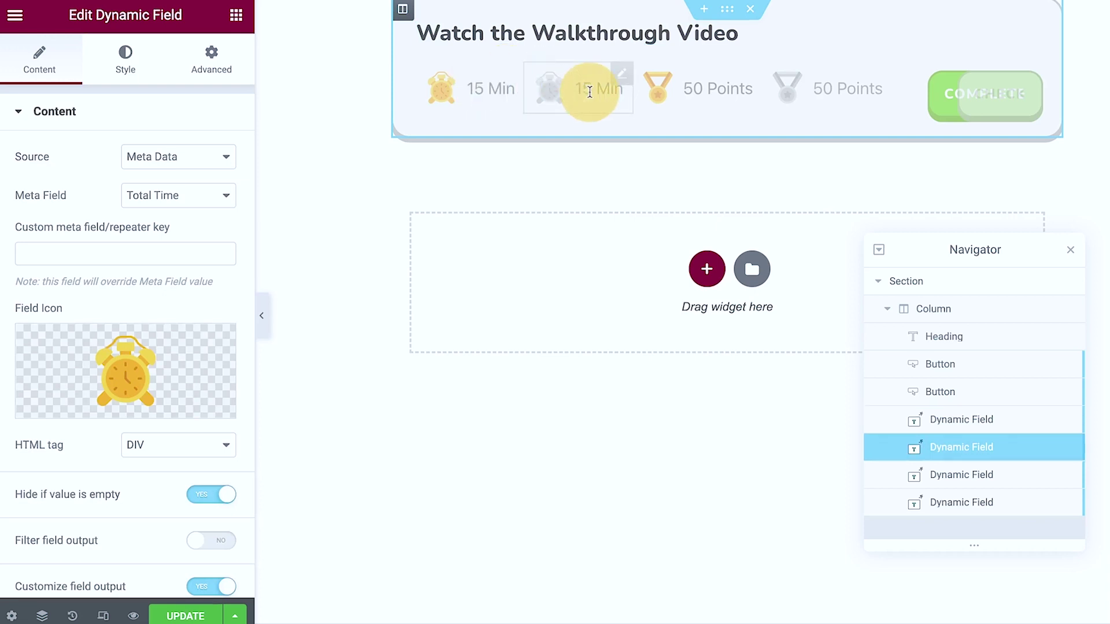
{"action": "left_click", "coordinate": [685, 91]}
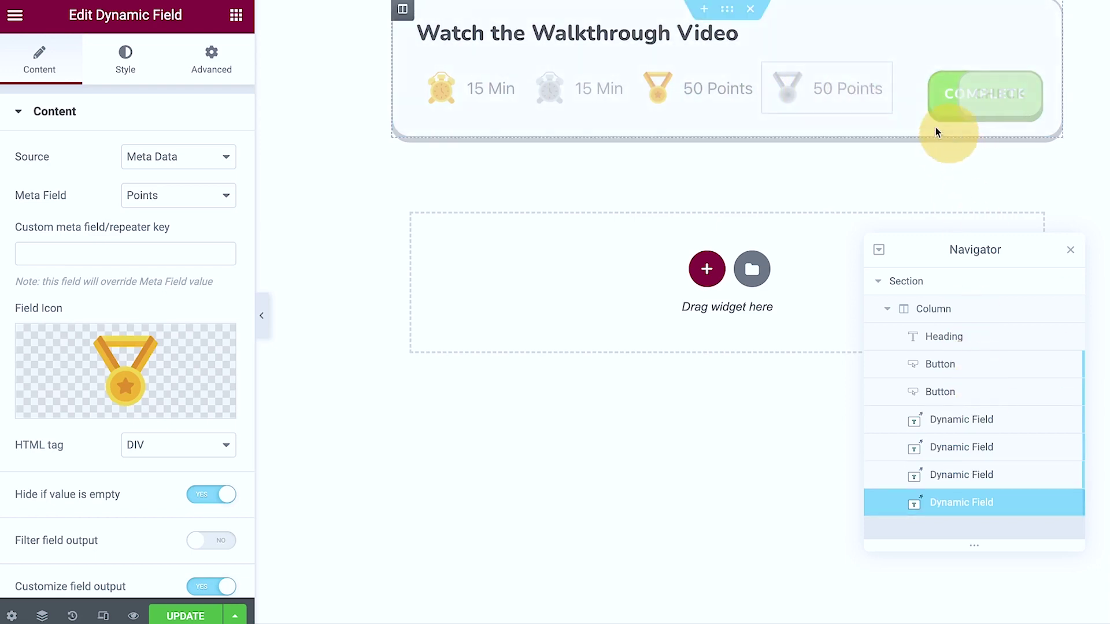
{"action": "left_click", "coordinate": [941, 109]}
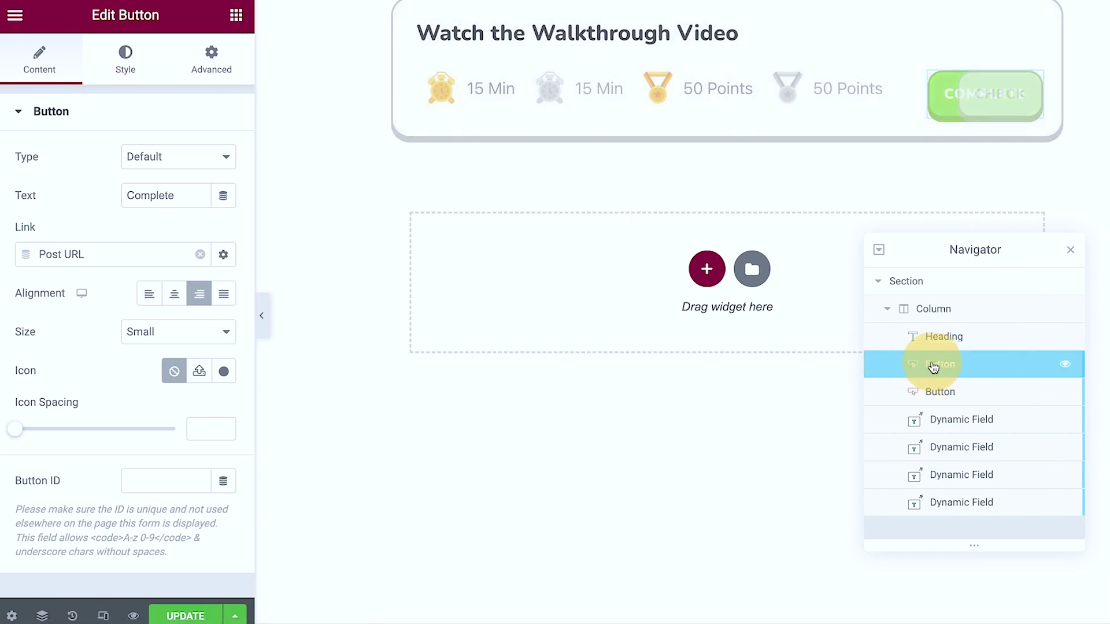
Rename the first button widget to 'Colored Button'
{"action": "left_click_drag", "start_coordinate": [932, 367], "coordinate": [936, 366]}
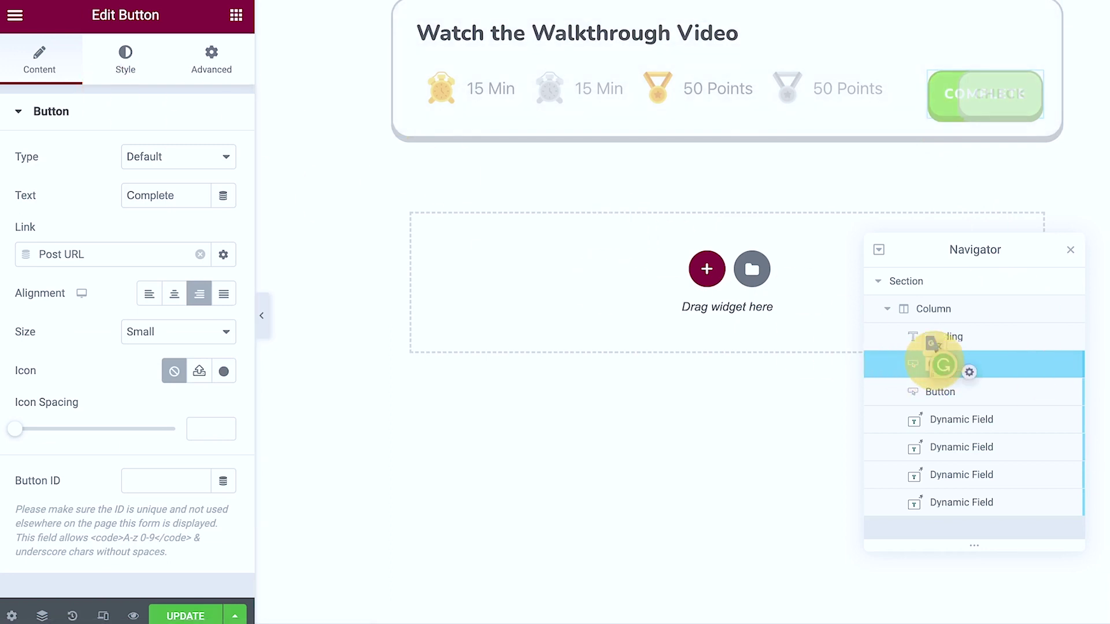
{"action": "key", "text": "Return"}
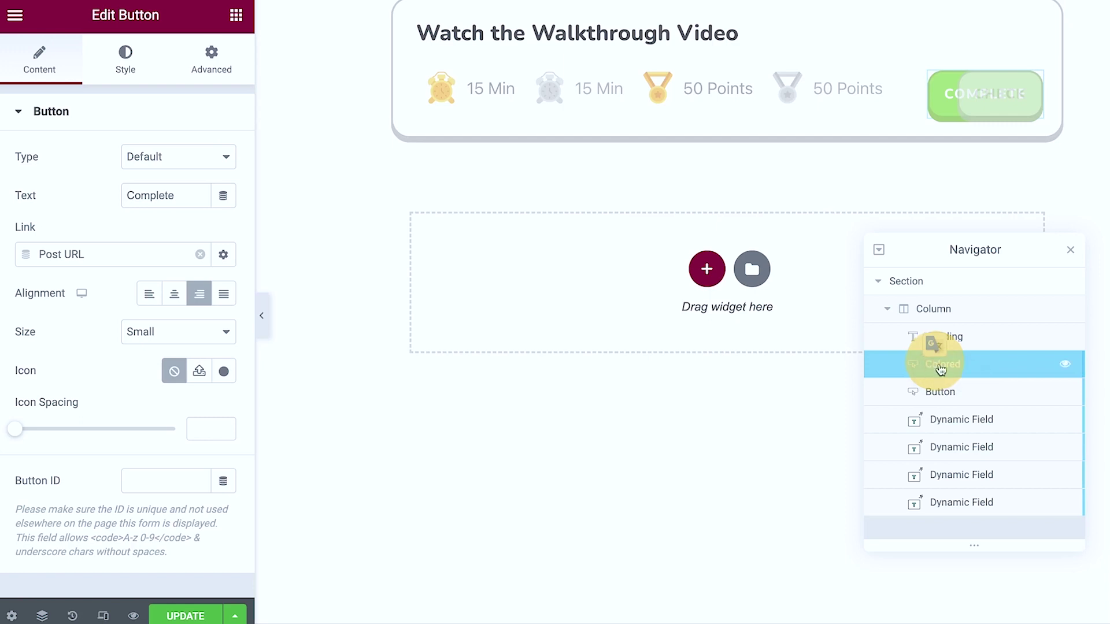
{"action": "double_click", "coordinate": [945, 368]}
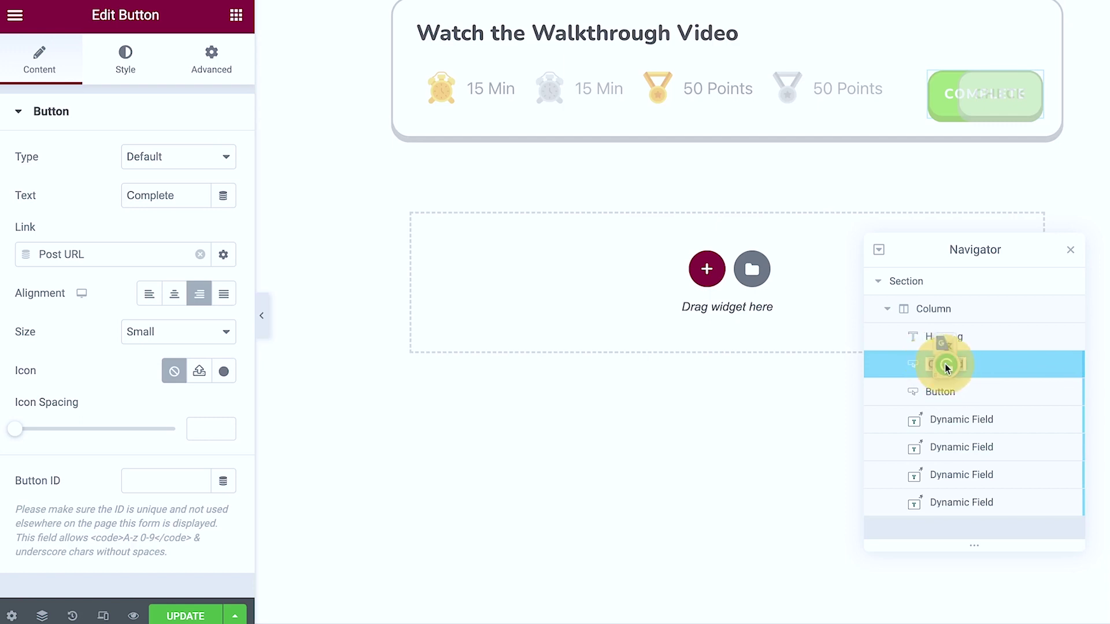
{"action": "type", "text": "Colored Button"}
{"action": "key", "text": "Return"}
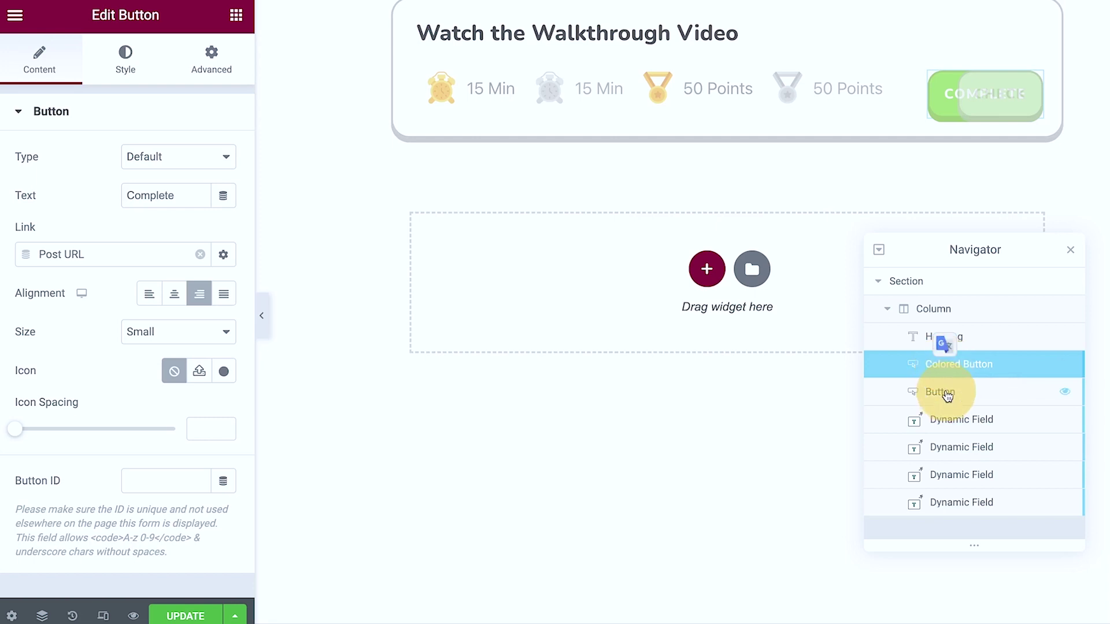
Zoom the page to 150%, rename the Check button 'Gray Button', and deselect it
{"action": "key", "text": "ctrl+plus"}
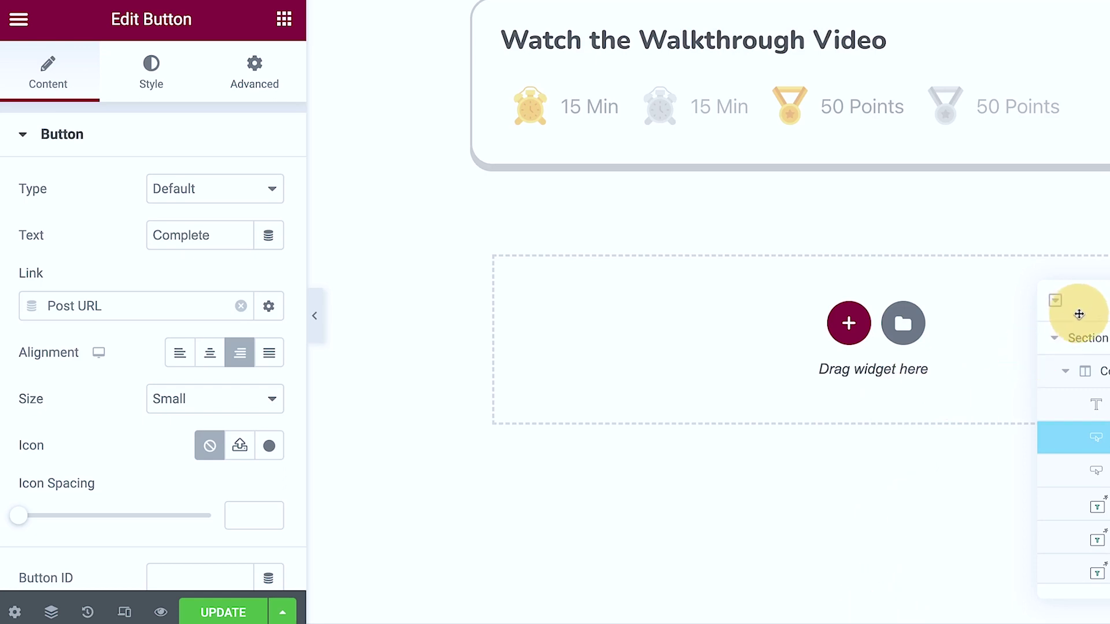
{"action": "left_click_drag", "start_coordinate": [1079, 315], "coordinate": [666, 300]}
{"action": "left_click", "coordinate": [716, 468]}
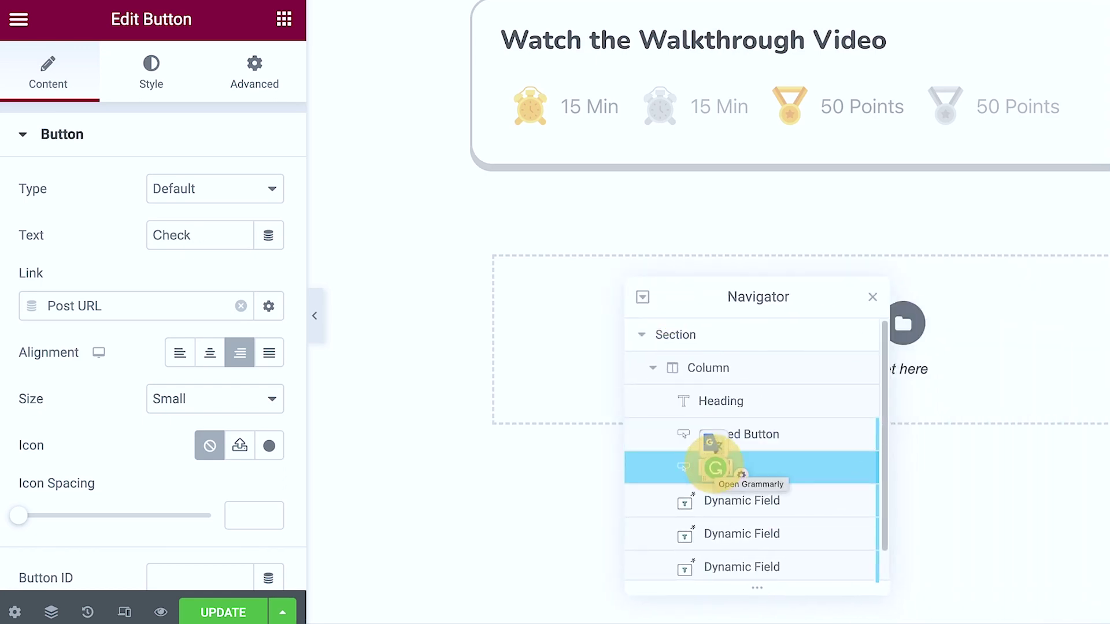
{"action": "type", "text": "Gray Button"}
{"action": "key", "text": "Return"}
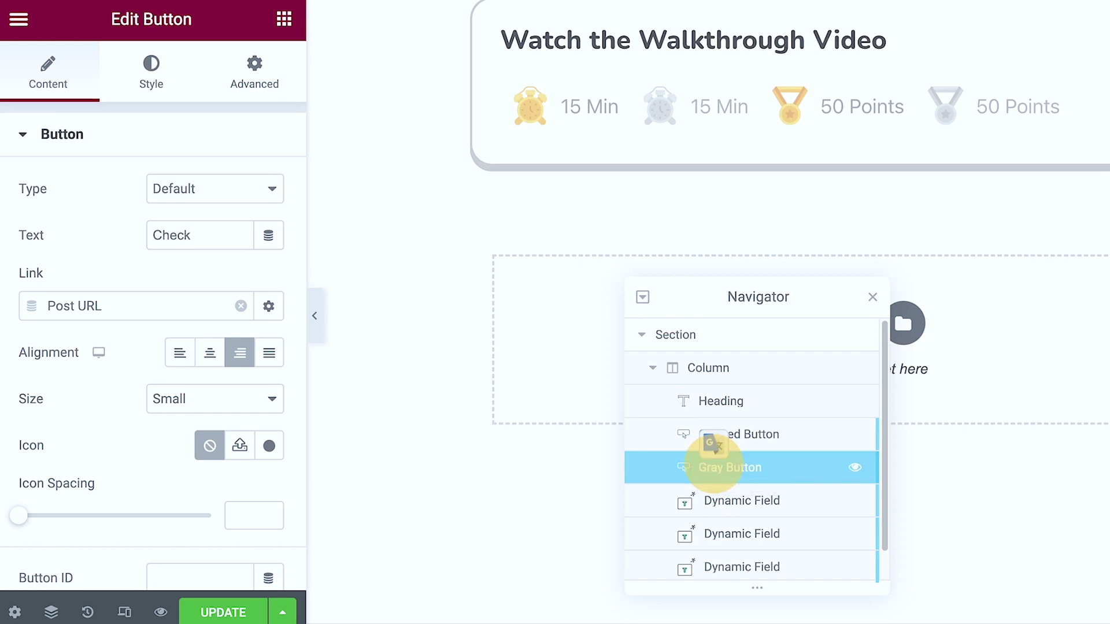
{"action": "left_click", "coordinate": [438, 351]}
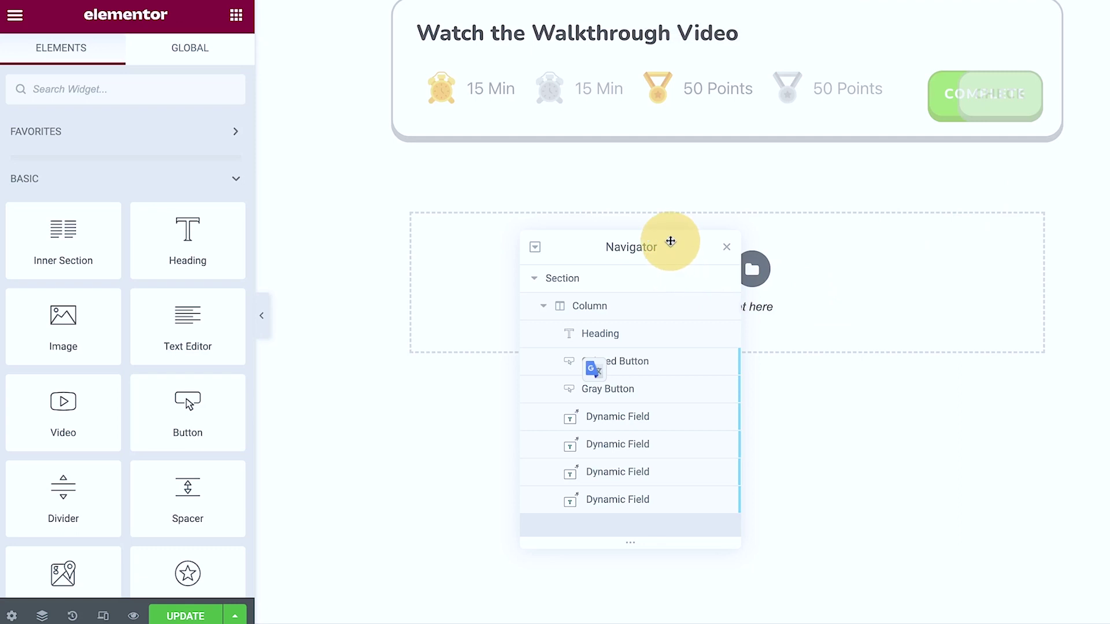
{"action": "left_click_drag", "start_coordinate": [671, 241], "coordinate": [964, 206]}
{"action": "left_click", "coordinate": [960, 318]}
{"action": "mouse_move", "coordinate": [920, 347]}
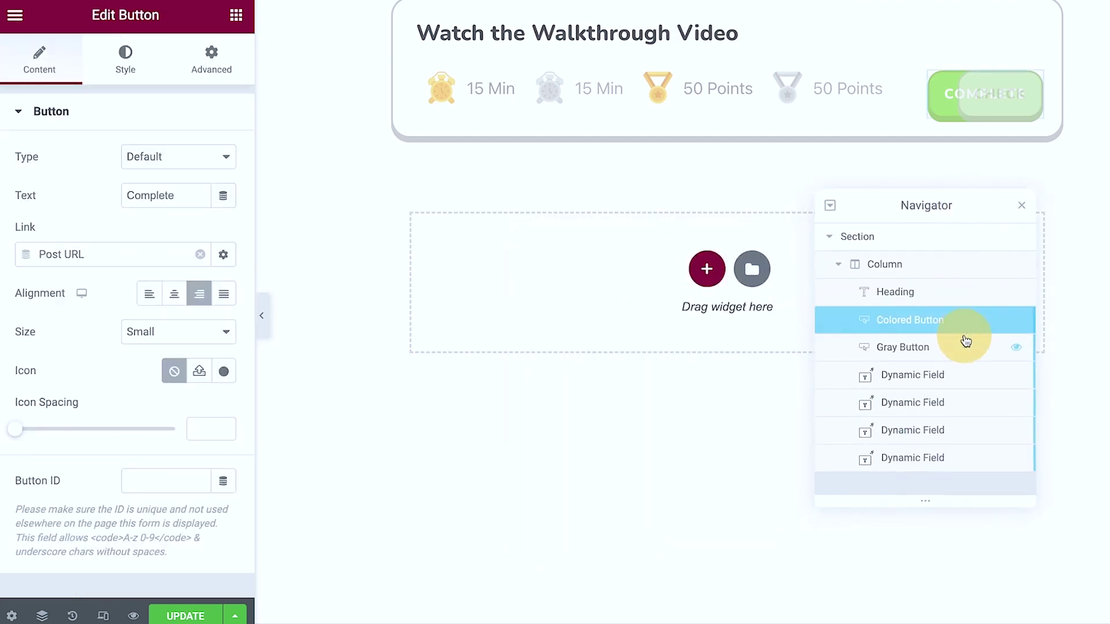
{"action": "left_click", "coordinate": [965, 343]}
{"action": "left_click", "coordinate": [967, 320]}
{"action": "left_click", "coordinate": [1020, 321]}
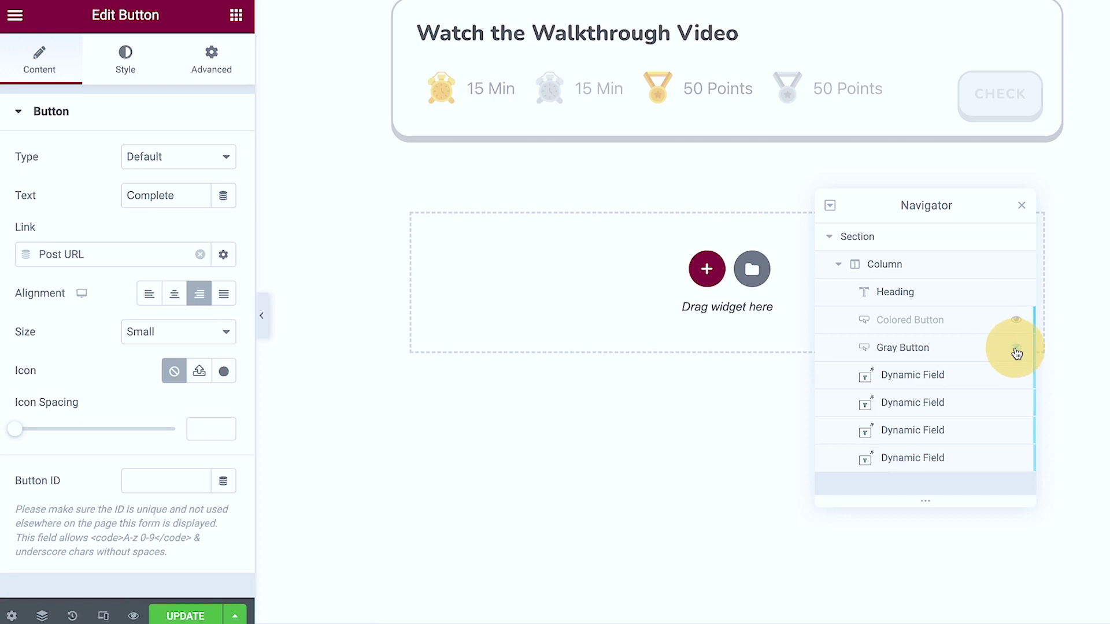
{"action": "left_click", "coordinate": [1017, 350]}
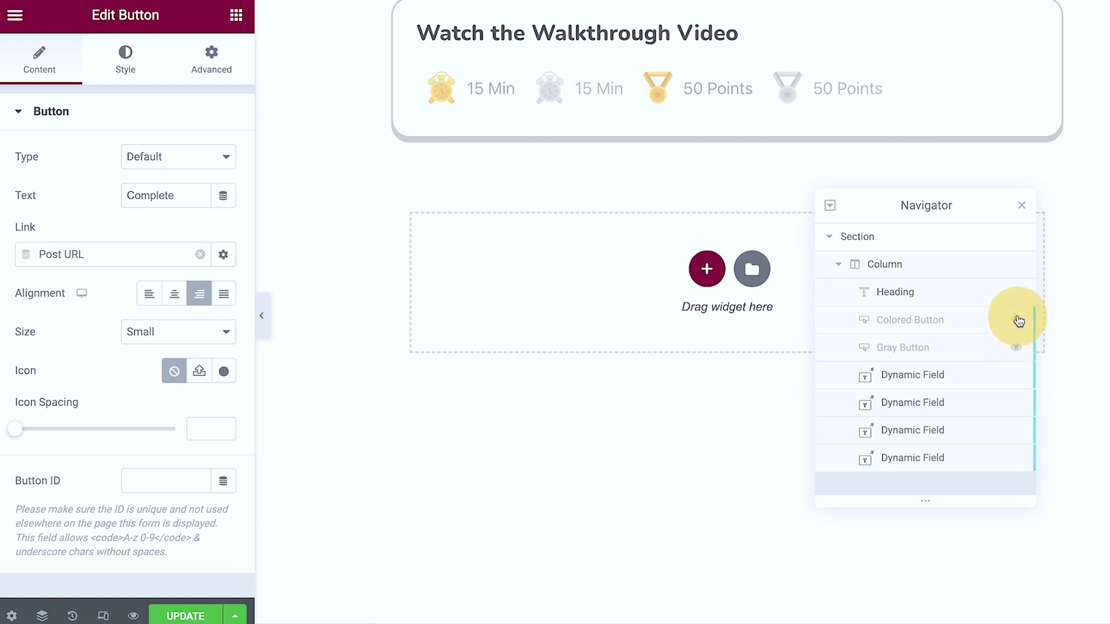
{"action": "left_click", "coordinate": [1017, 321]}
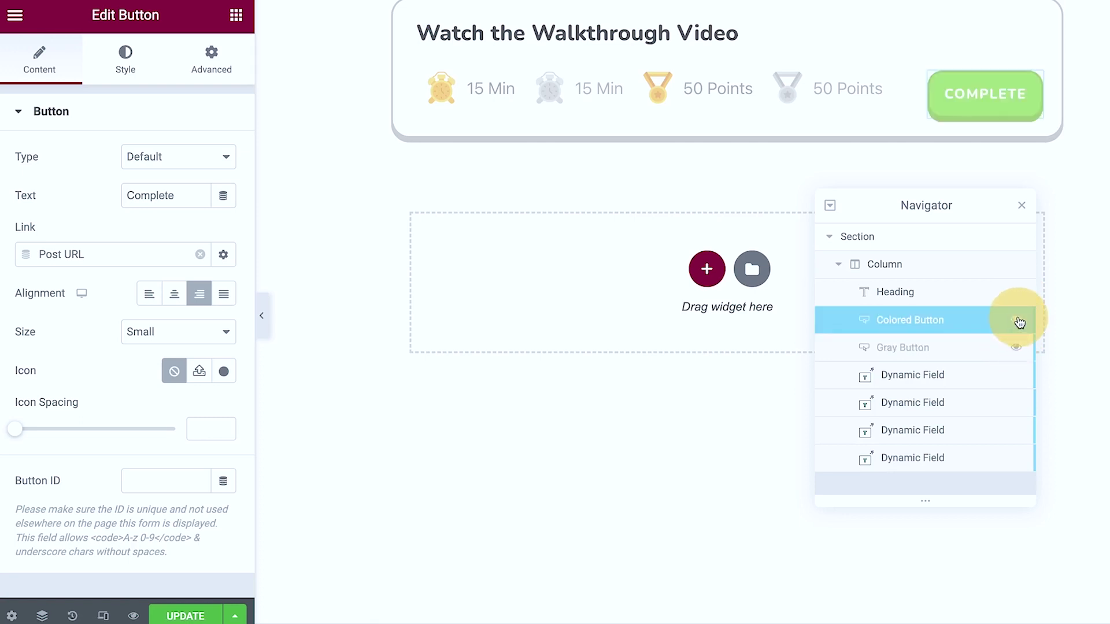
{"action": "left_click", "coordinate": [1018, 322]}
{"action": "left_click", "coordinate": [1019, 322]}
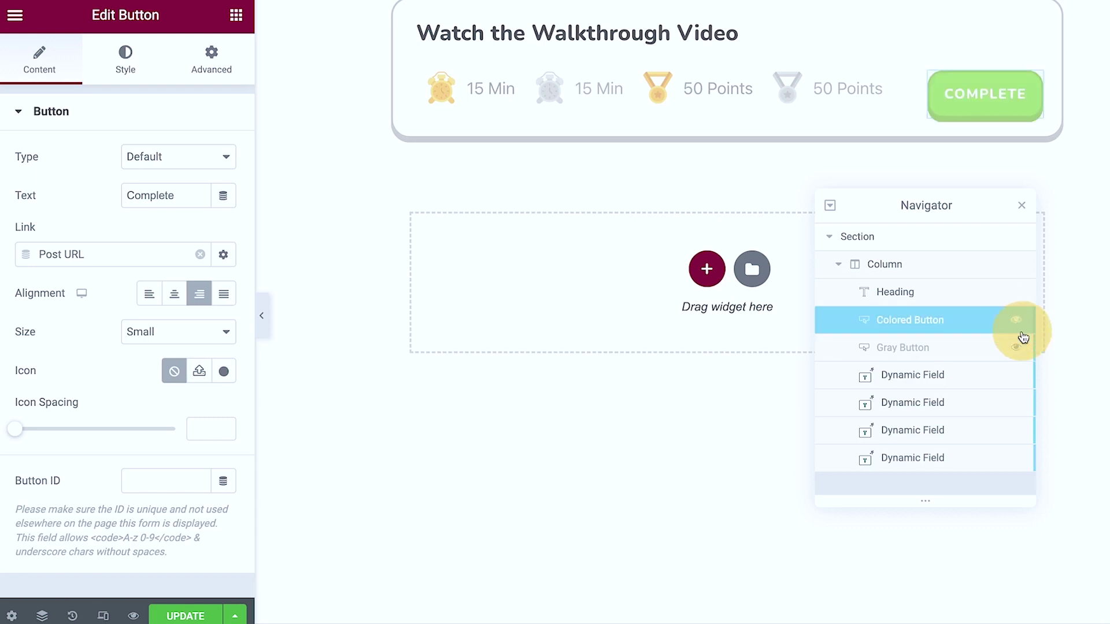
{"action": "left_click", "coordinate": [1018, 348]}
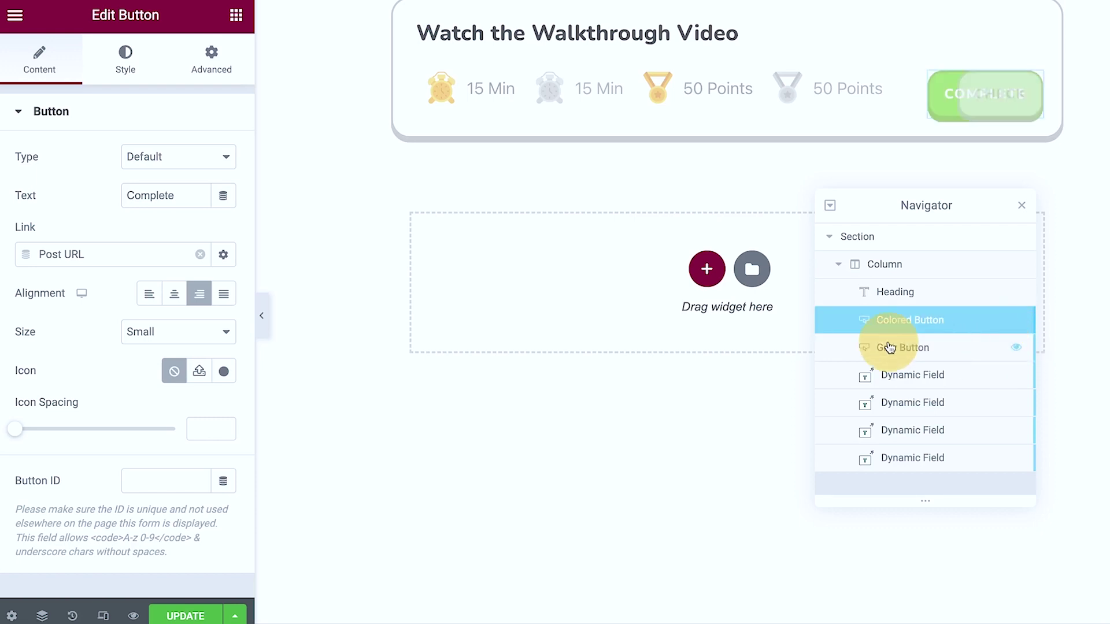
{"action": "left_click", "coordinate": [897, 350]}
{"action": "left_click", "coordinate": [906, 322]}
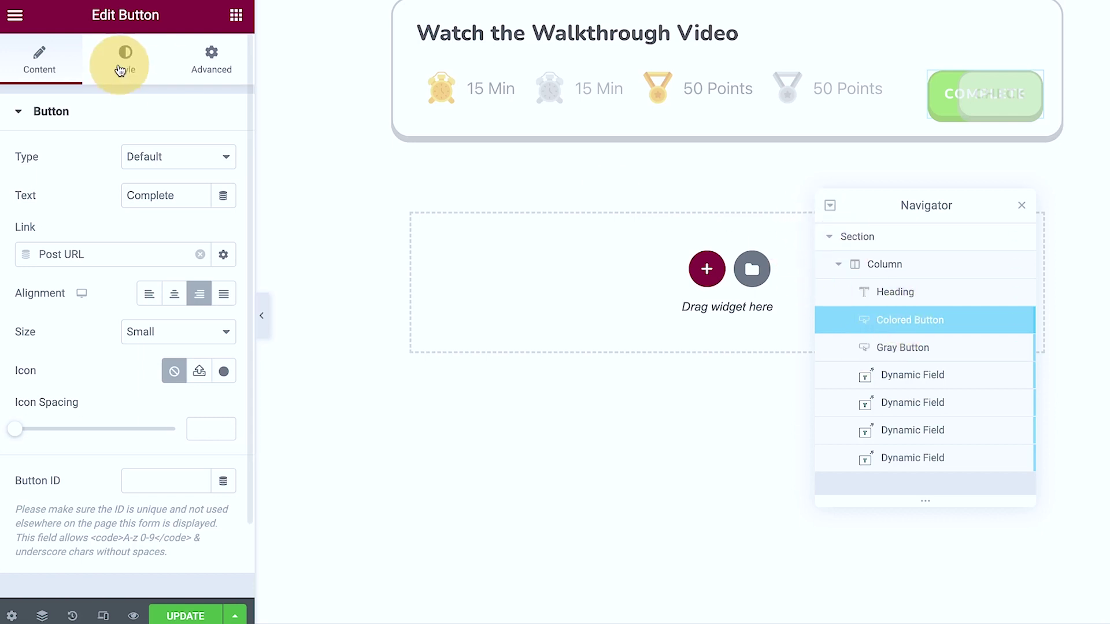
Open the Colored Button's Dynamic Visibility 'Post ID is' condition and its Related Items settings
{"action": "left_click", "coordinate": [211, 70]}
{"action": "scroll", "coordinate": [164, 364], "scroll_direction": "down", "scroll_amount": 5}
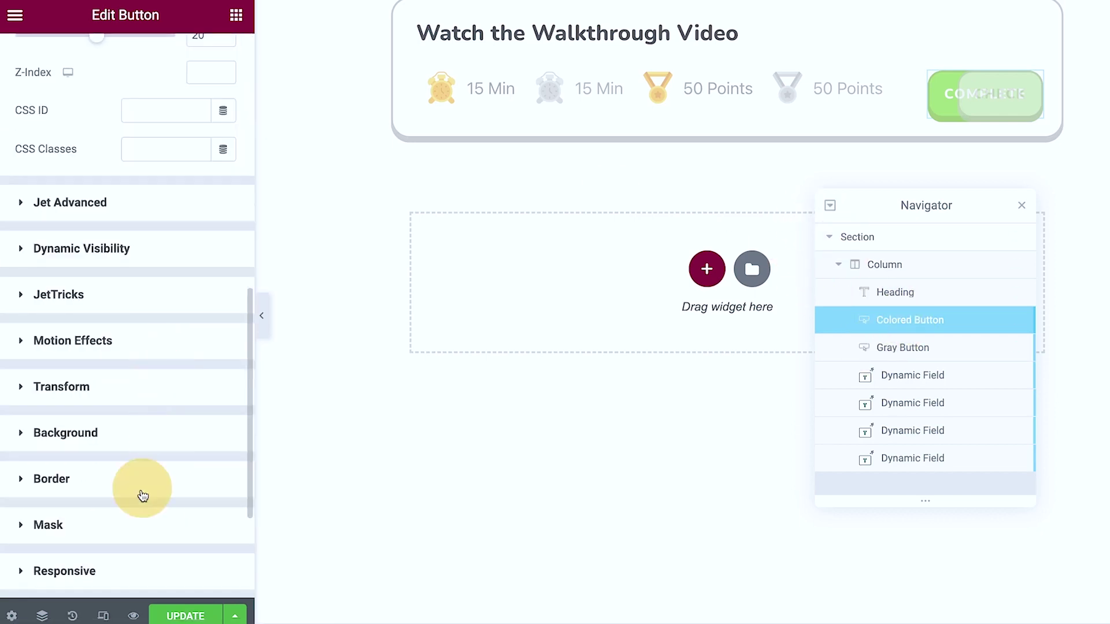
{"action": "left_click", "coordinate": [124, 251]}
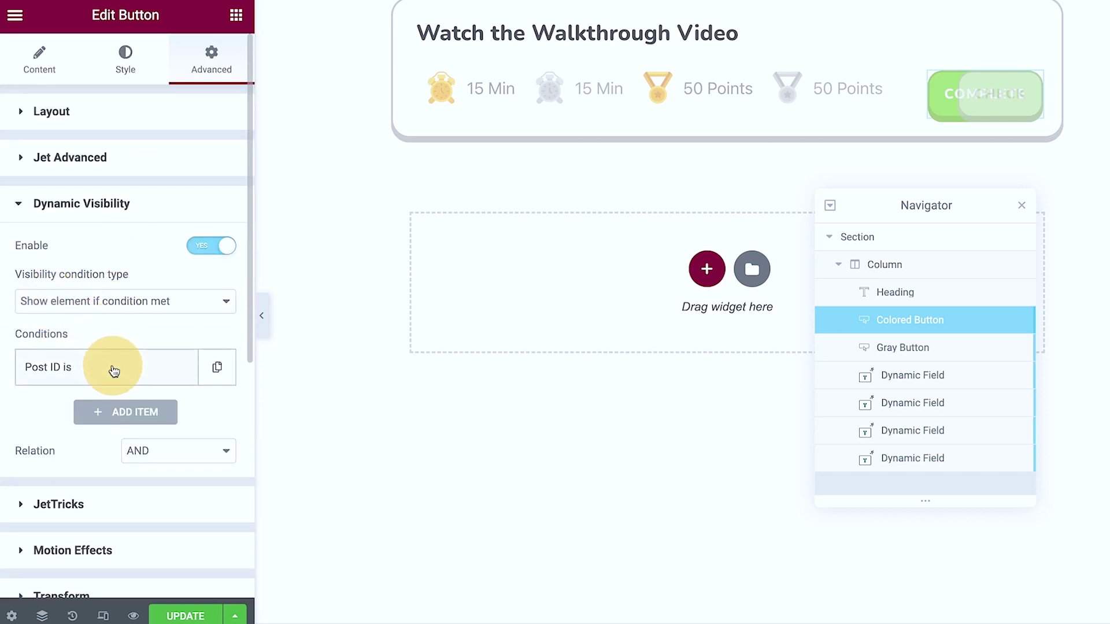
{"action": "left_click", "coordinate": [114, 372]}
{"action": "scroll", "coordinate": [112, 360], "scroll_direction": "down", "scroll_amount": 2}
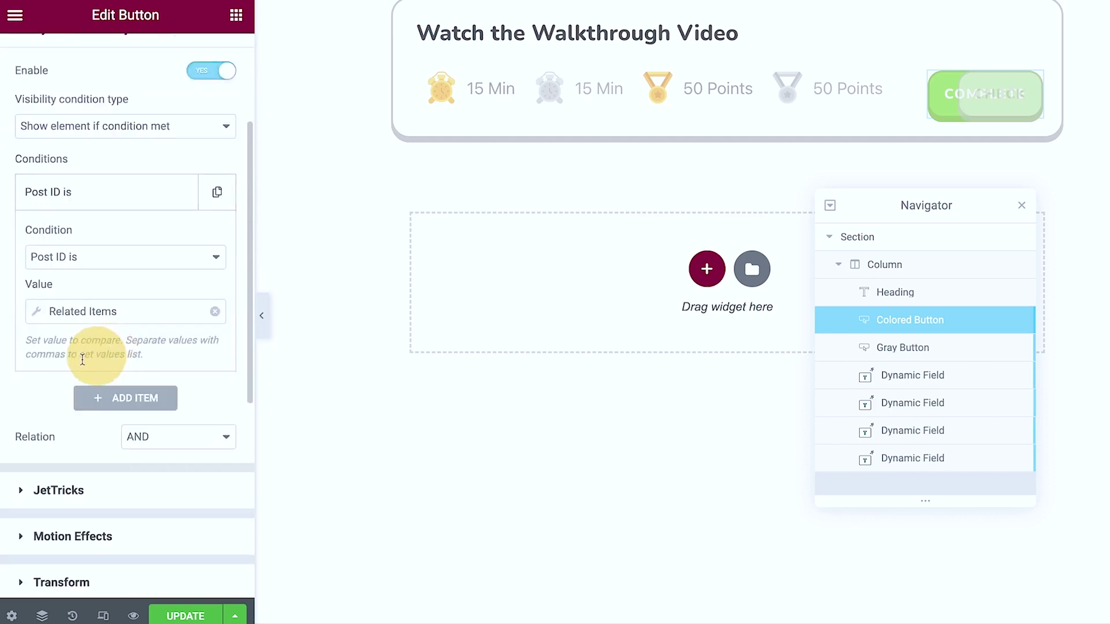
{"action": "left_click", "coordinate": [34, 313]}
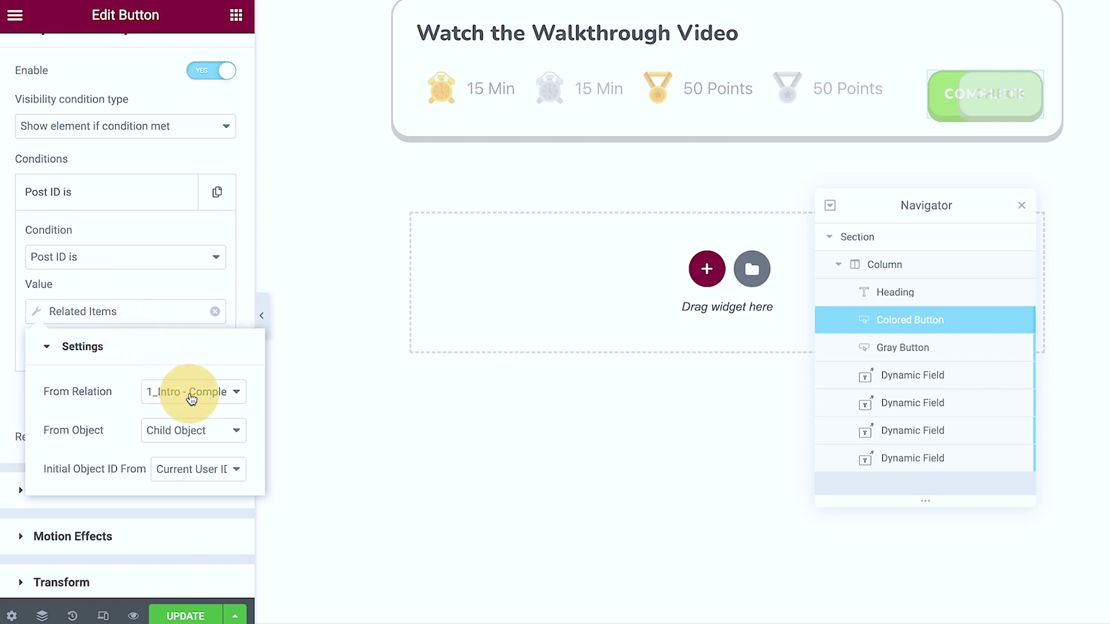
Set Related Items to relation 1_Intro - Completed Items, Child Object, Current User ID
{"action": "left_click", "coordinate": [192, 398]}
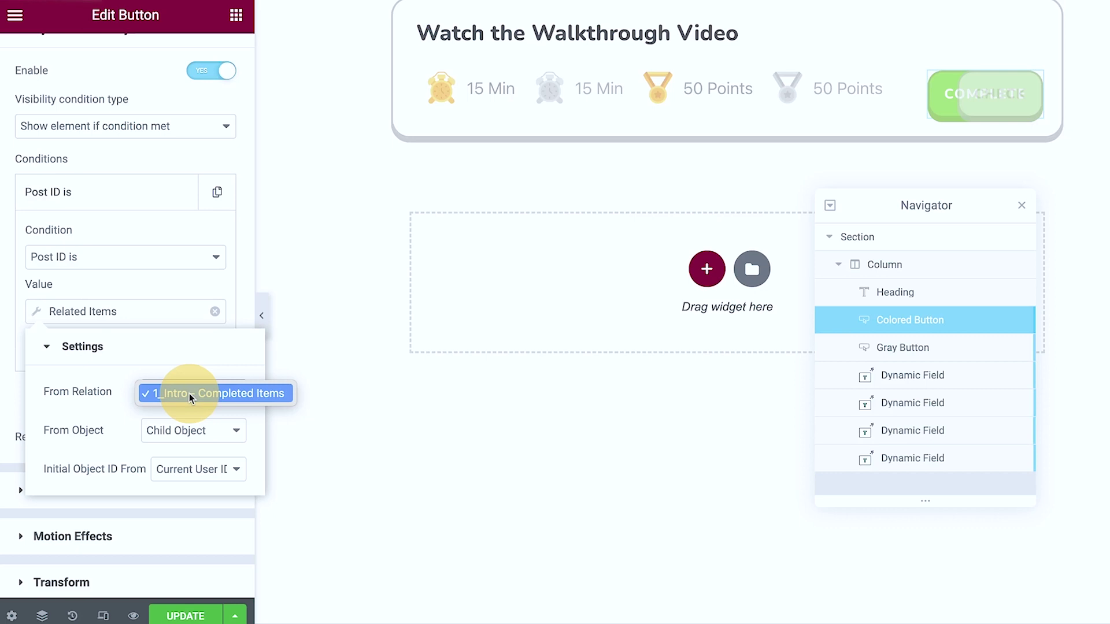
{"action": "left_click", "coordinate": [191, 398]}
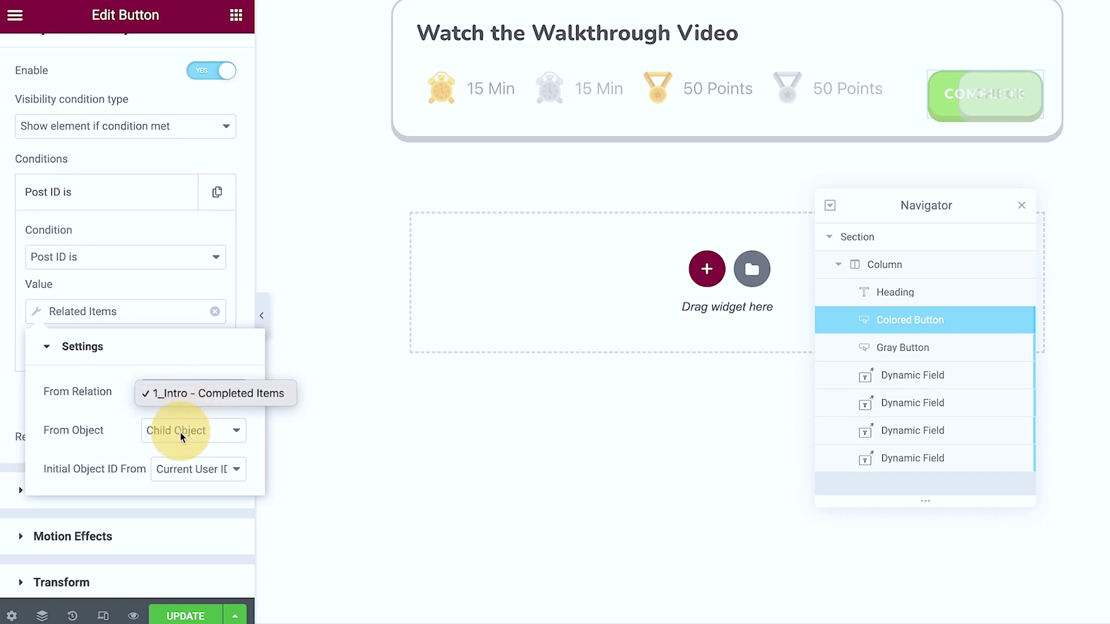
{"action": "left_click", "coordinate": [185, 434]}
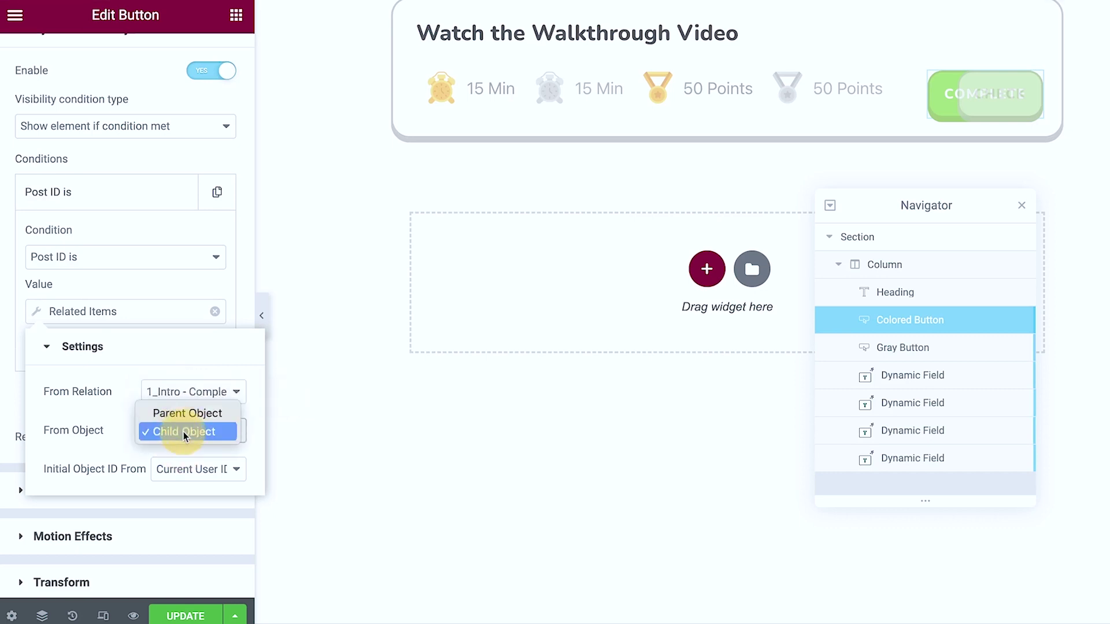
{"action": "left_click", "coordinate": [184, 432]}
{"action": "left_click", "coordinate": [198, 469]}
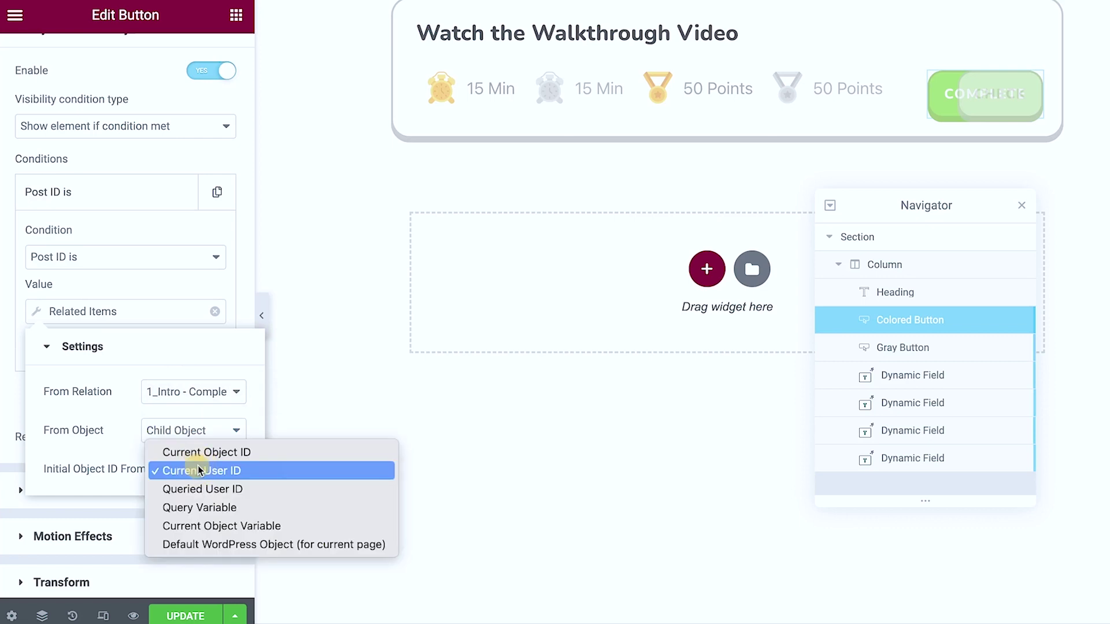
{"action": "left_click", "coordinate": [58, 441]}
{"action": "left_click", "coordinate": [336, 323]}
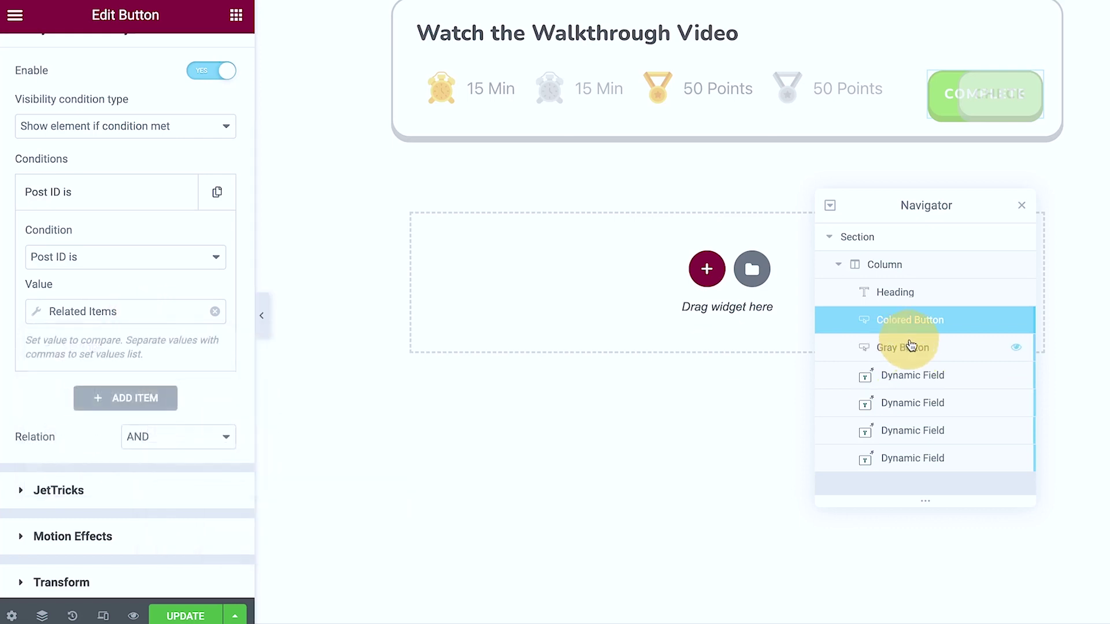
{"action": "left_click", "coordinate": [919, 351]}
Give the Gray Button a 'Post ID is not' visibility condition using 1_Intro - Completed Items
{"action": "left_click", "coordinate": [206, 59]}
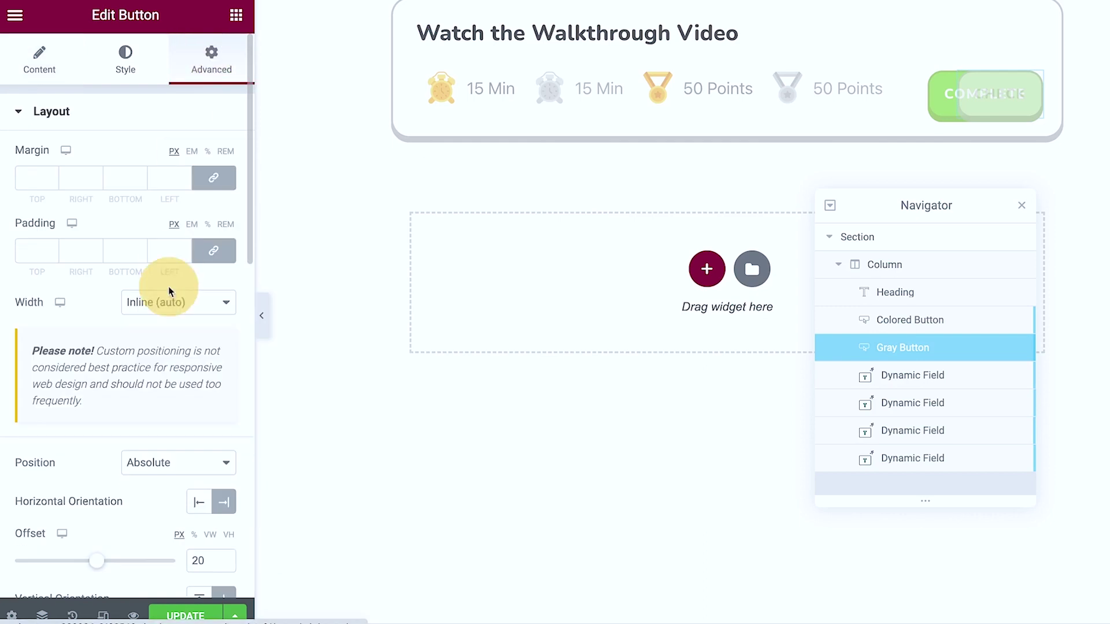
{"action": "scroll", "coordinate": [156, 347], "scroll_direction": "down", "scroll_amount": 5}
{"action": "left_click", "coordinate": [137, 290]}
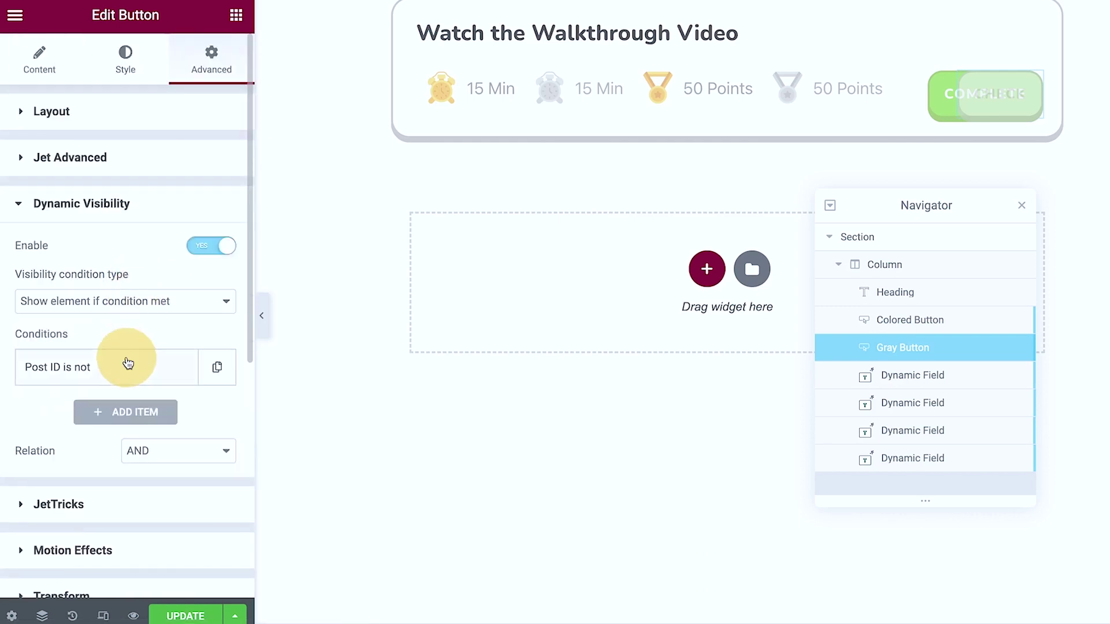
{"action": "left_click", "coordinate": [122, 363]}
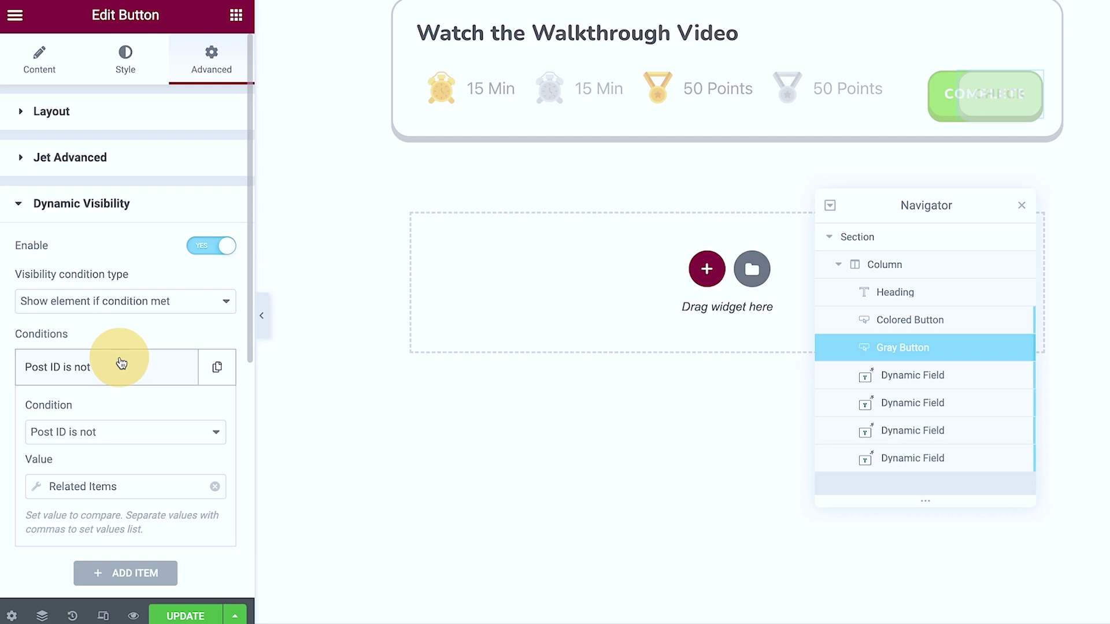
{"action": "left_click", "coordinate": [86, 487]}
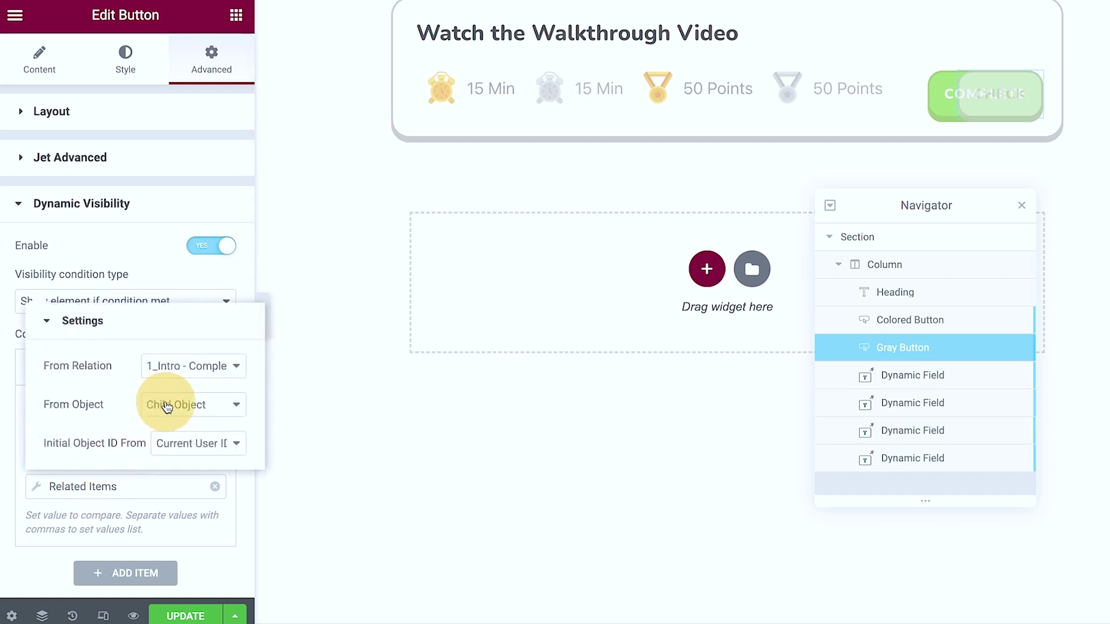
{"action": "left_click", "coordinate": [145, 510]}
{"action": "left_click", "coordinate": [69, 432]}
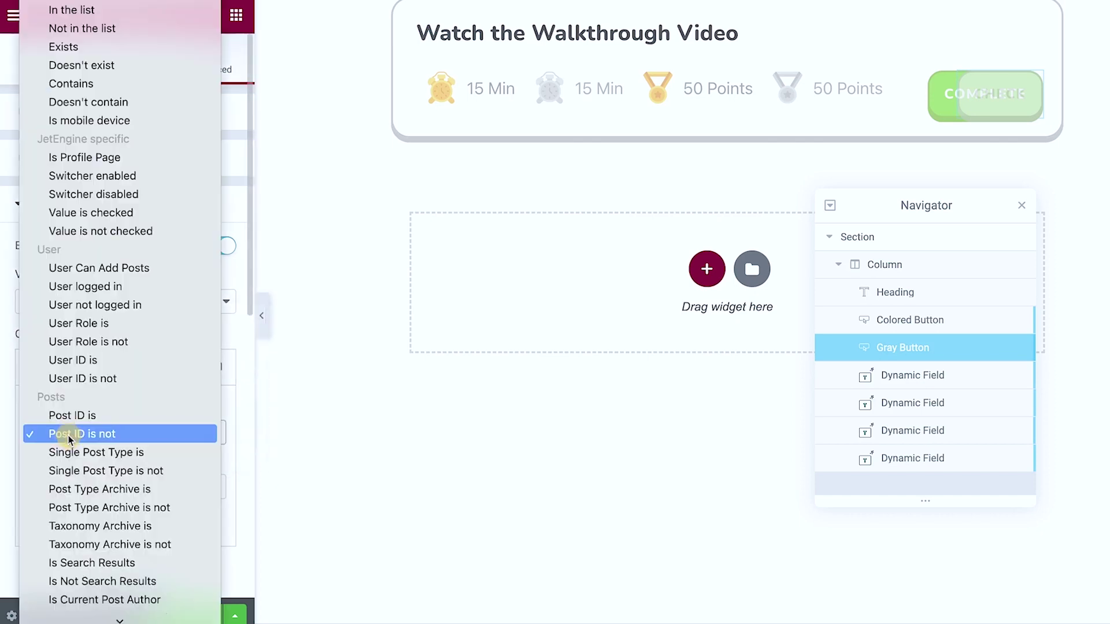
{"action": "left_click", "coordinate": [13, 471]}
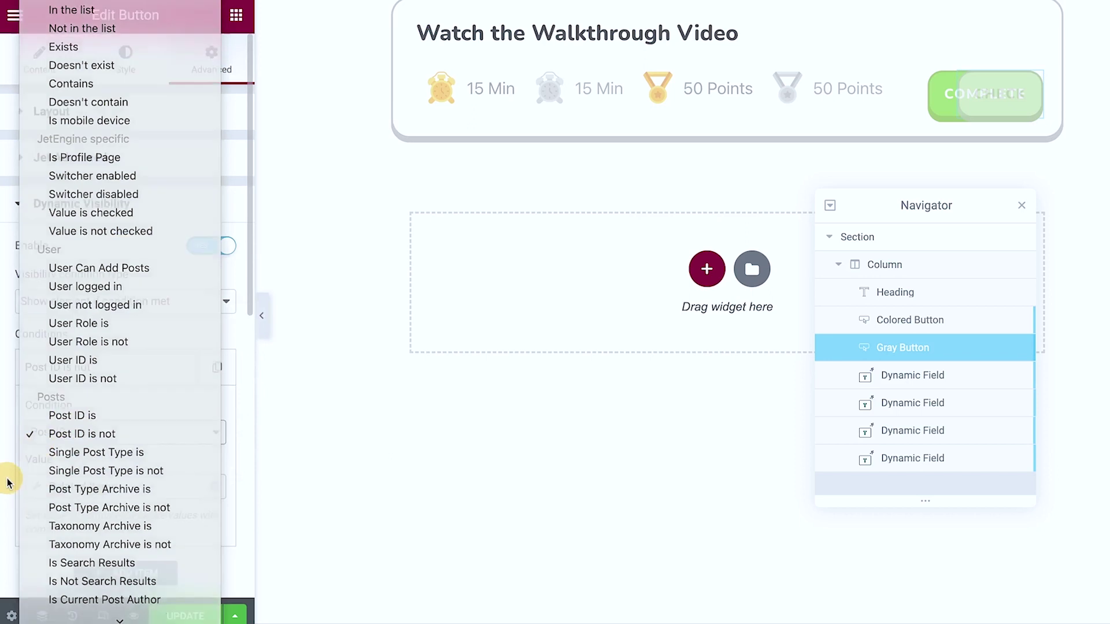
{"action": "mouse_move", "coordinate": [473, 88]}
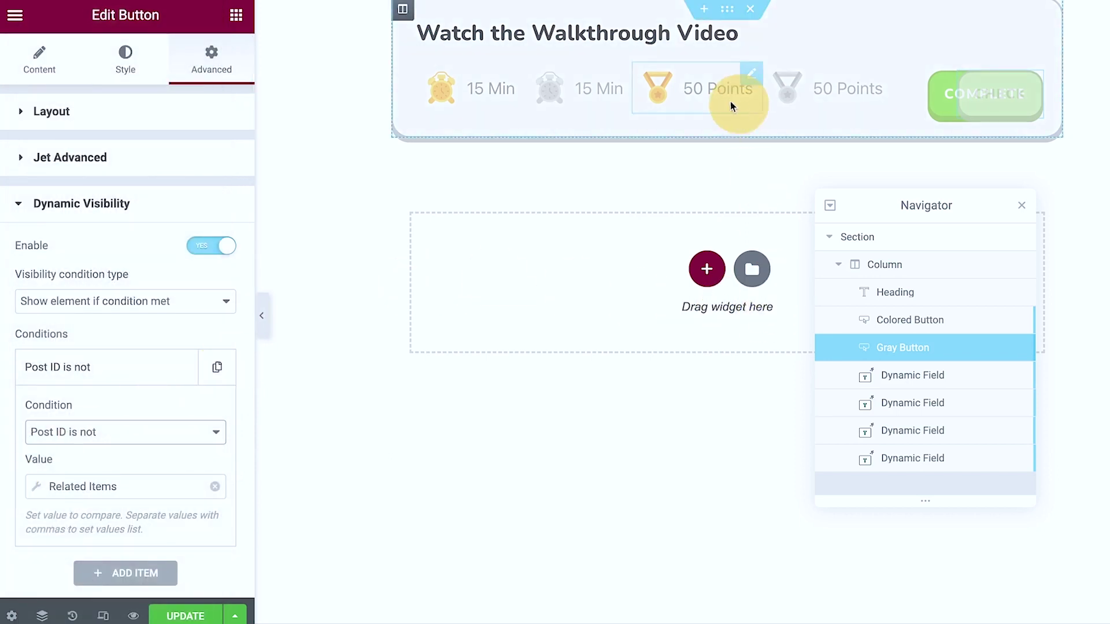
Check the 15 Min time field's advanced settings, then view the live Introduction page
{"action": "left_click", "coordinate": [515, 79]}
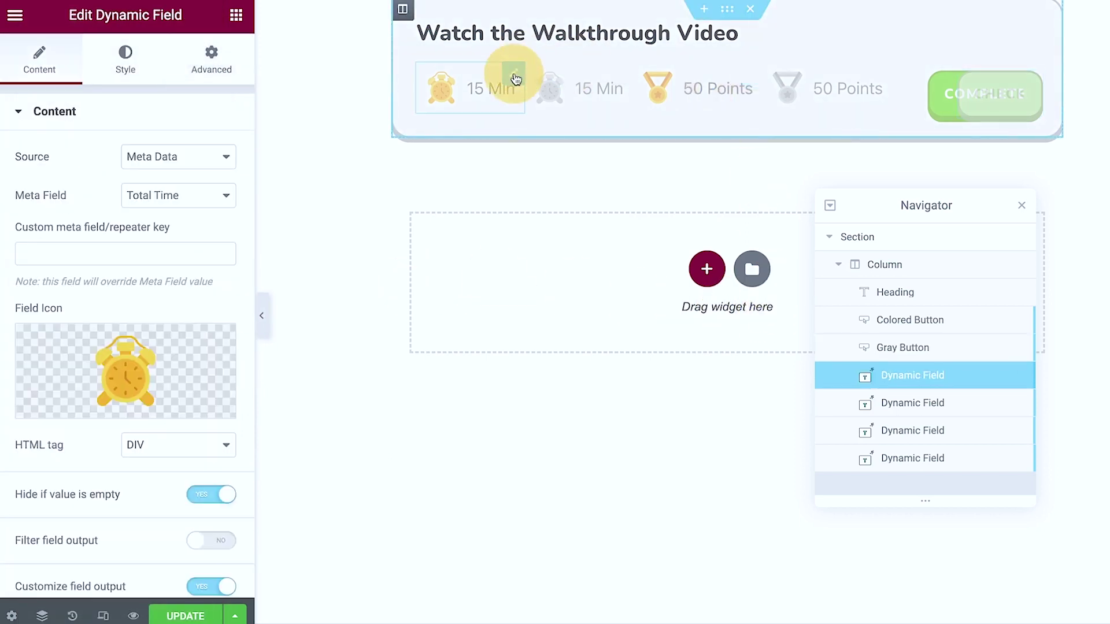
{"action": "left_click", "coordinate": [205, 69]}
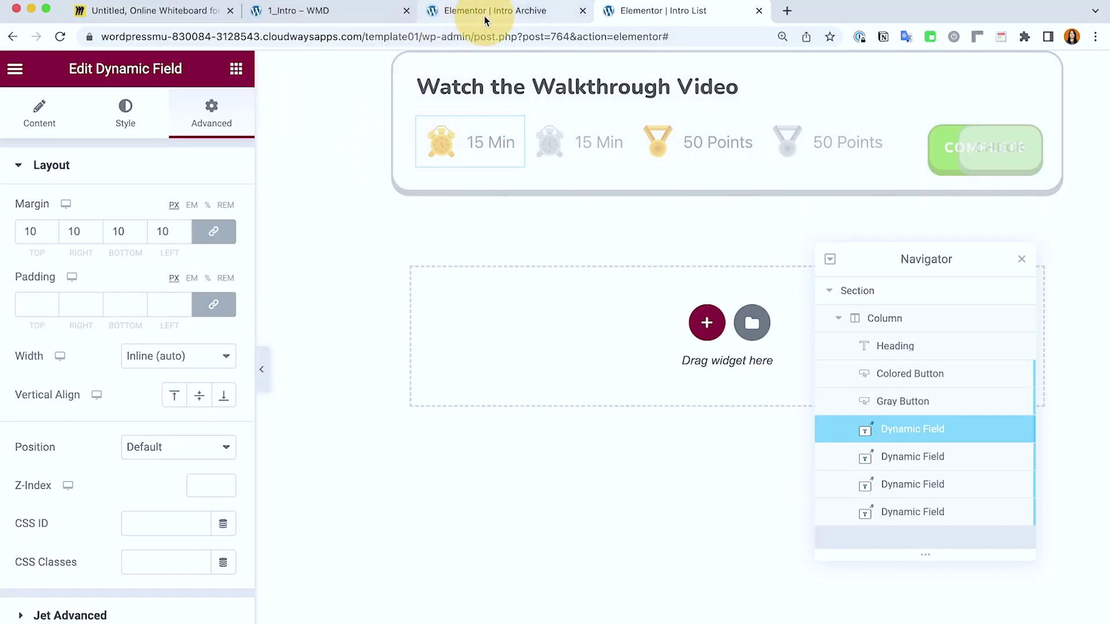
{"action": "left_click", "coordinate": [318, 11]}
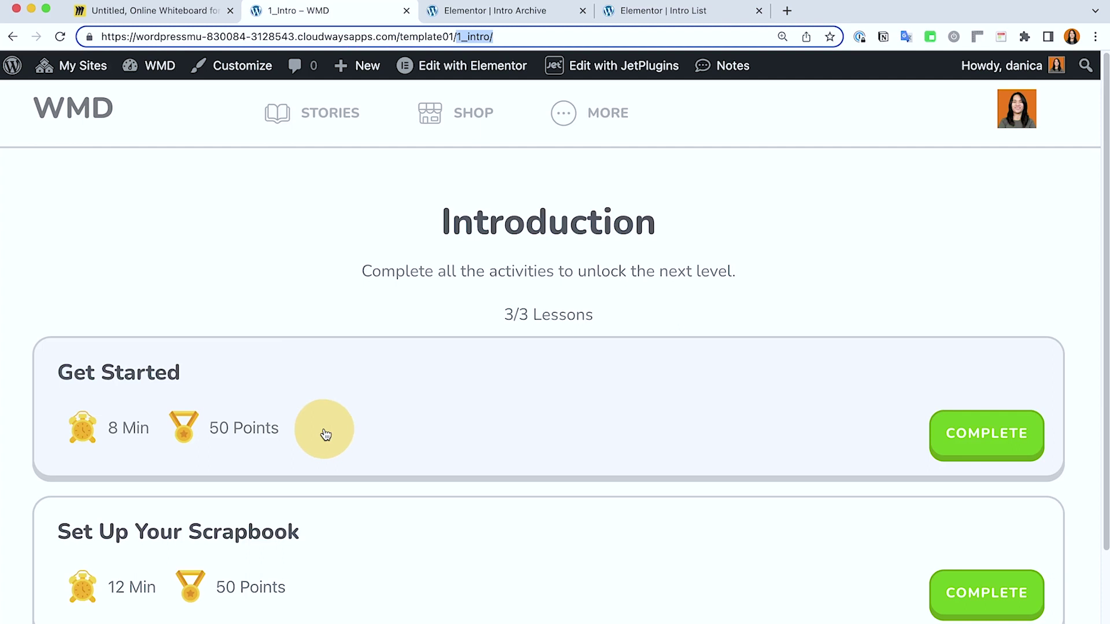
{"action": "scroll", "coordinate": [365, 416], "scroll_direction": "down", "scroll_amount": 2}
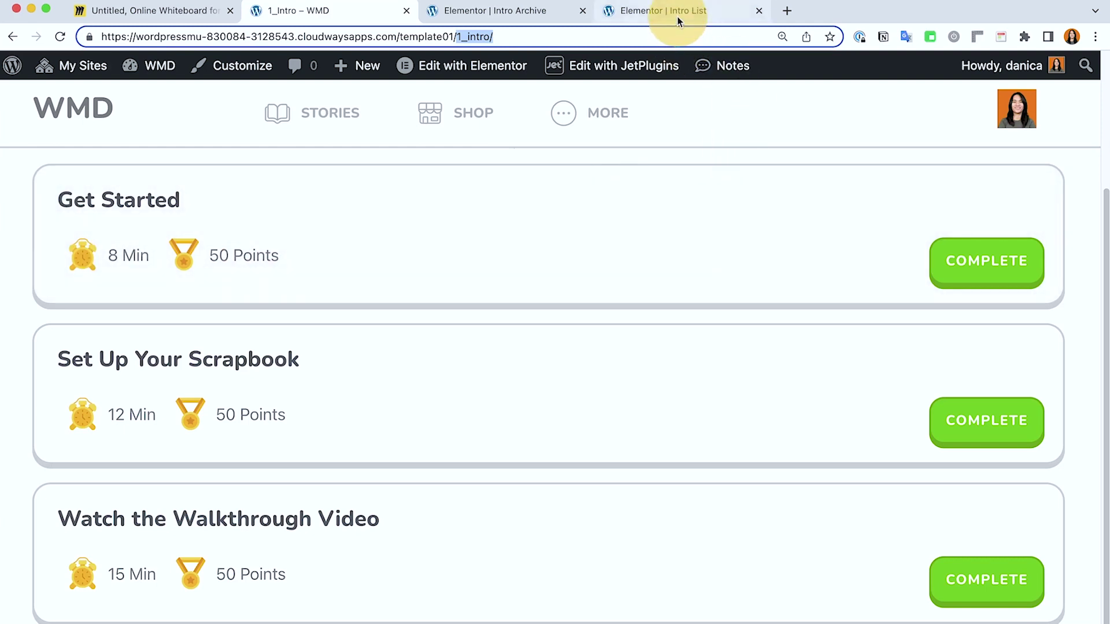
{"action": "mouse_move", "coordinate": [1006, 66]}
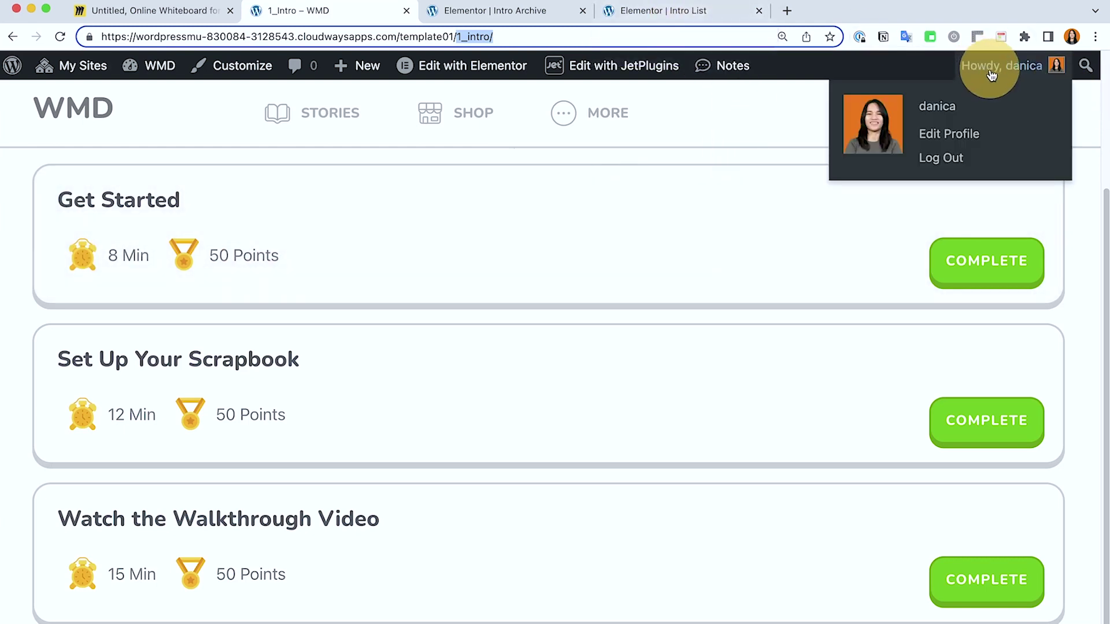
Open Edit Profile from the Howdy menu in a new tab
{"action": "left_click", "coordinate": [960, 135], "text": "super"}
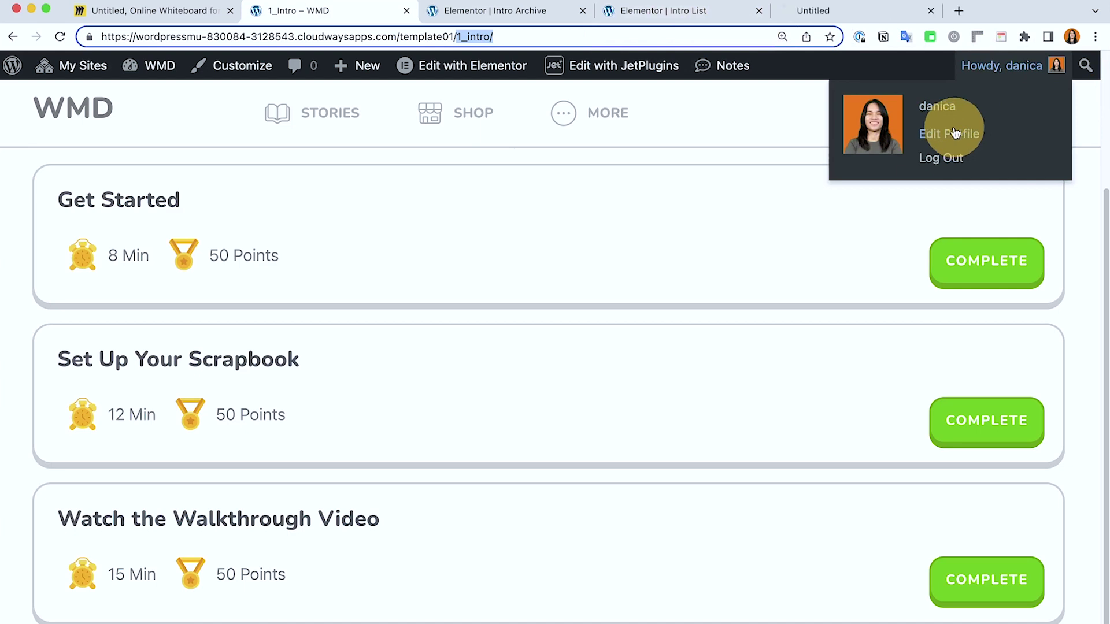
On the profile page, start disconnecting Watch the Walkthrough Video from Completed Intro Lesson
{"action": "left_click", "coordinate": [832, 12]}
{"action": "scroll", "coordinate": [565, 457], "scroll_direction": "down", "scroll_amount": 10}
{"action": "scroll", "coordinate": [565, 416], "scroll_direction": "down", "scroll_amount": 10}
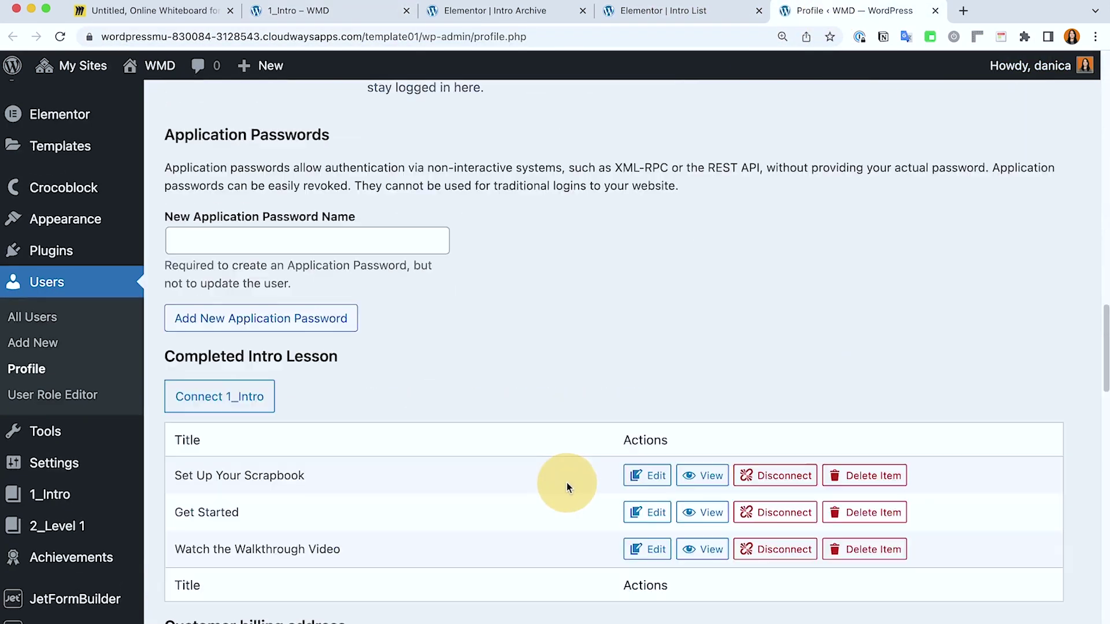
{"action": "scroll", "coordinate": [677, 417], "scroll_direction": "down", "scroll_amount": 1}
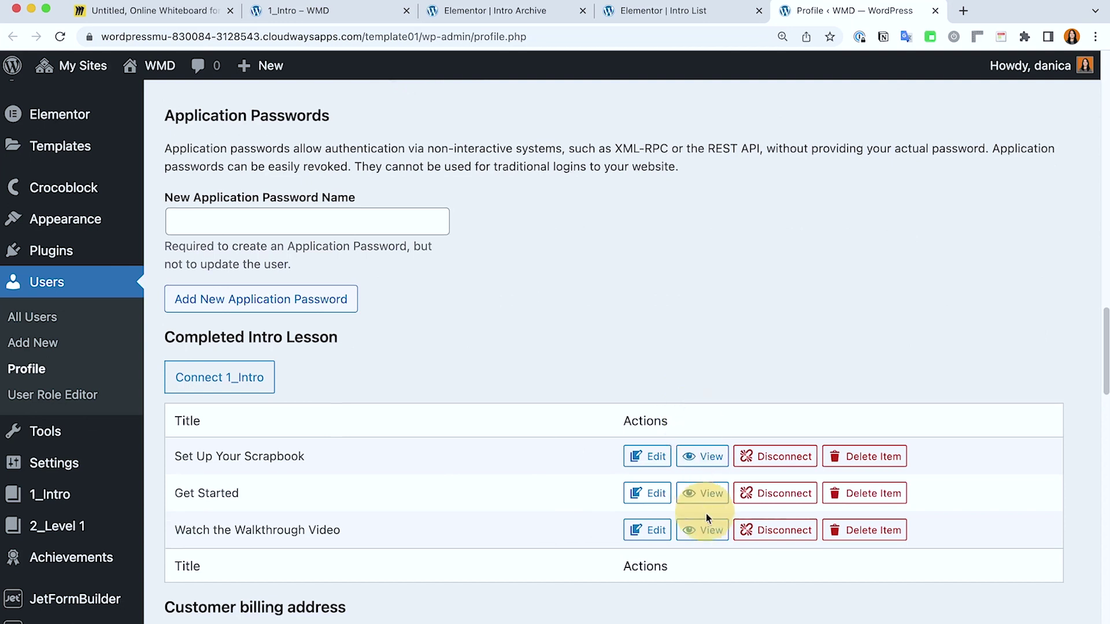
{"action": "left_click", "coordinate": [788, 533]}
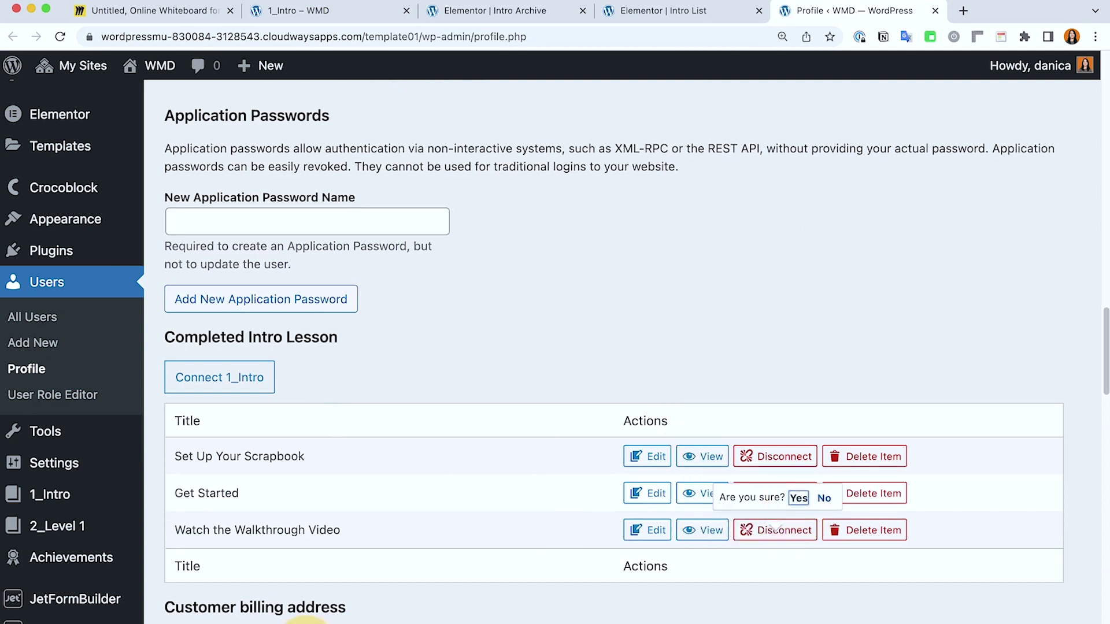
Confirm the removal, reload Introduction to see the gray Walkthrough card, and open that lesson
{"action": "left_click", "coordinate": [343, 11]}
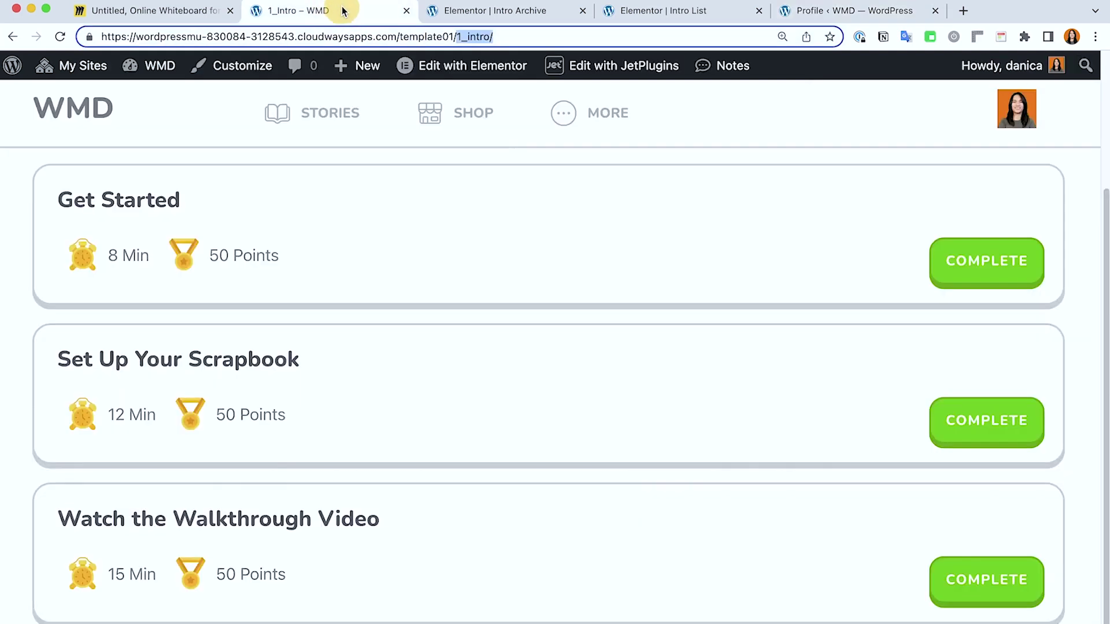
{"action": "left_click", "coordinate": [60, 37]}
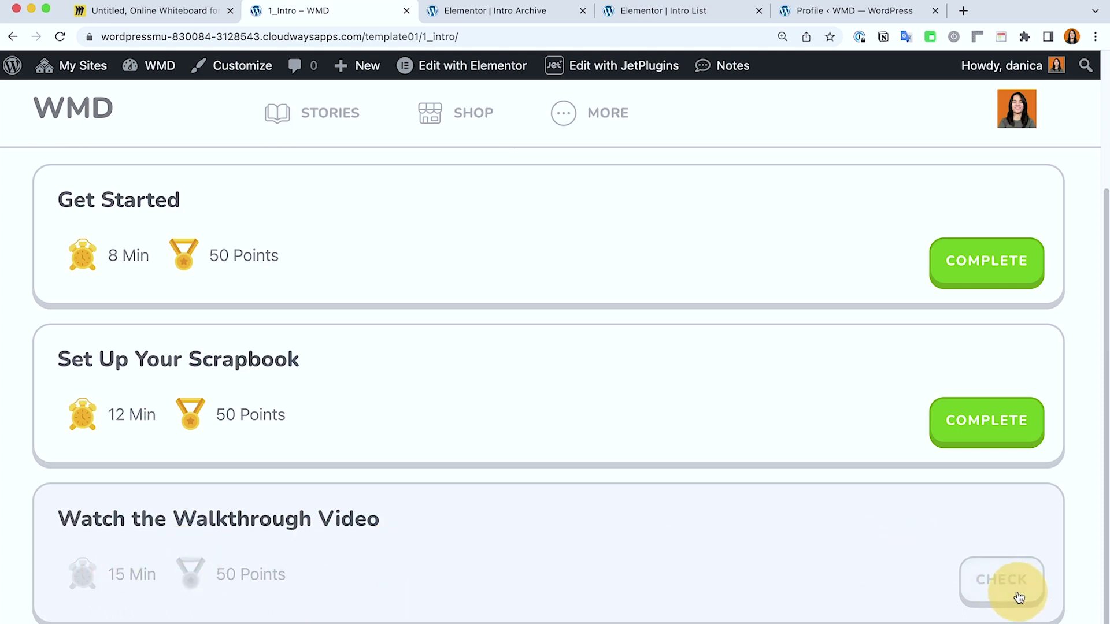
{"action": "left_click", "coordinate": [445, 530]}
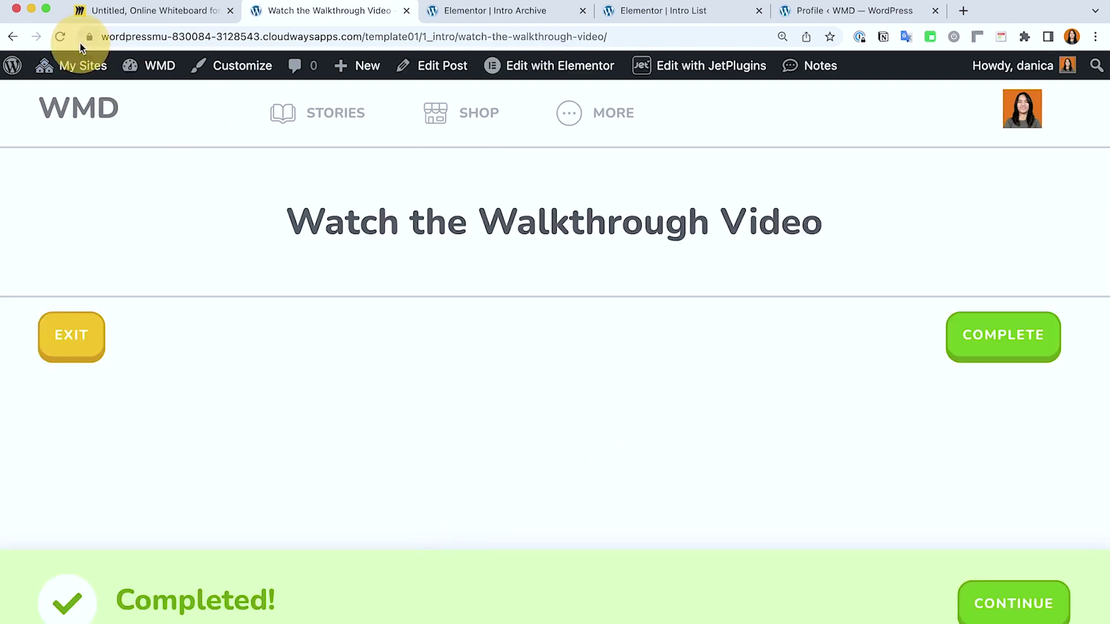
Reload the Walkthrough lesson to show Mark Complete, then exit back to the list
{"action": "left_click", "coordinate": [61, 37]}
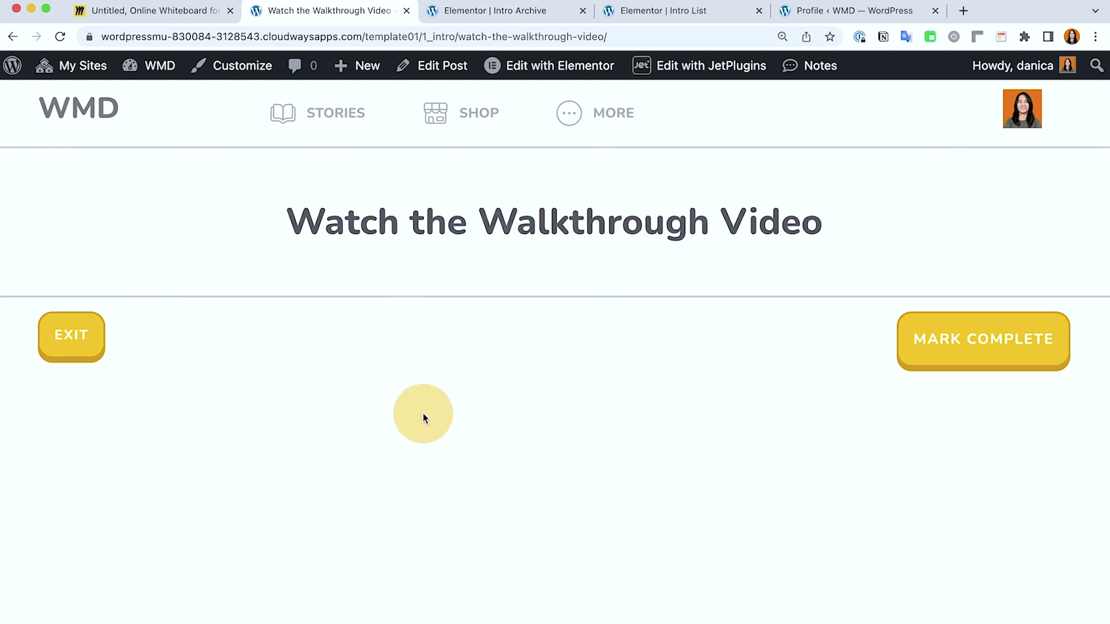
{"action": "left_click", "coordinate": [90, 342]}
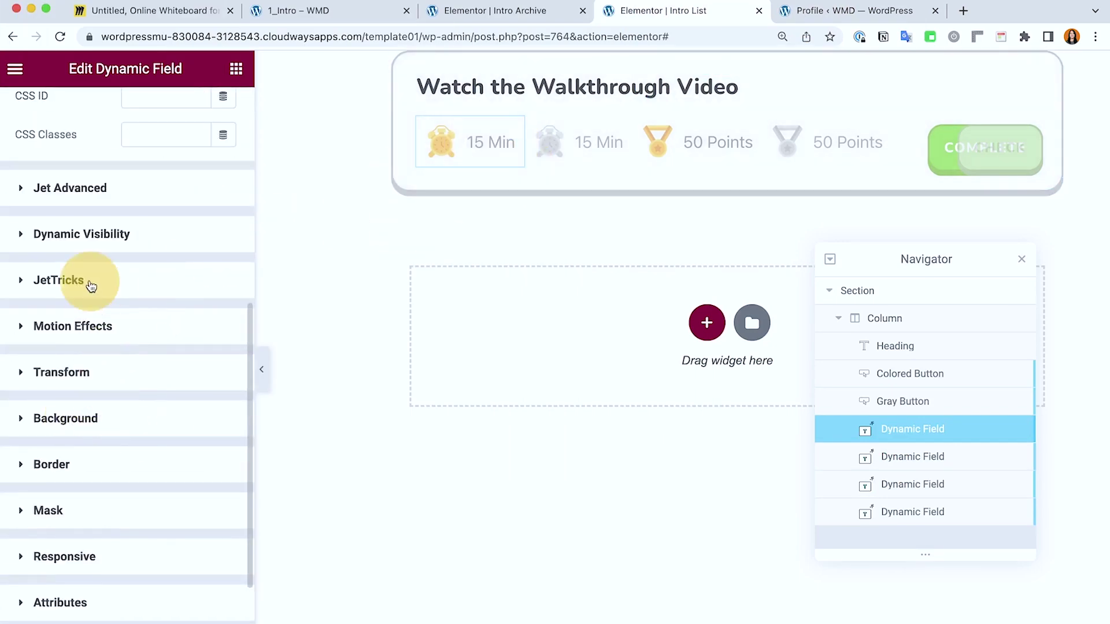
Inspect Dynamic Visibility conditions on the colored icon, Complete button, gray 15 Min field and gray button
{"action": "left_click", "coordinate": [85, 236]}
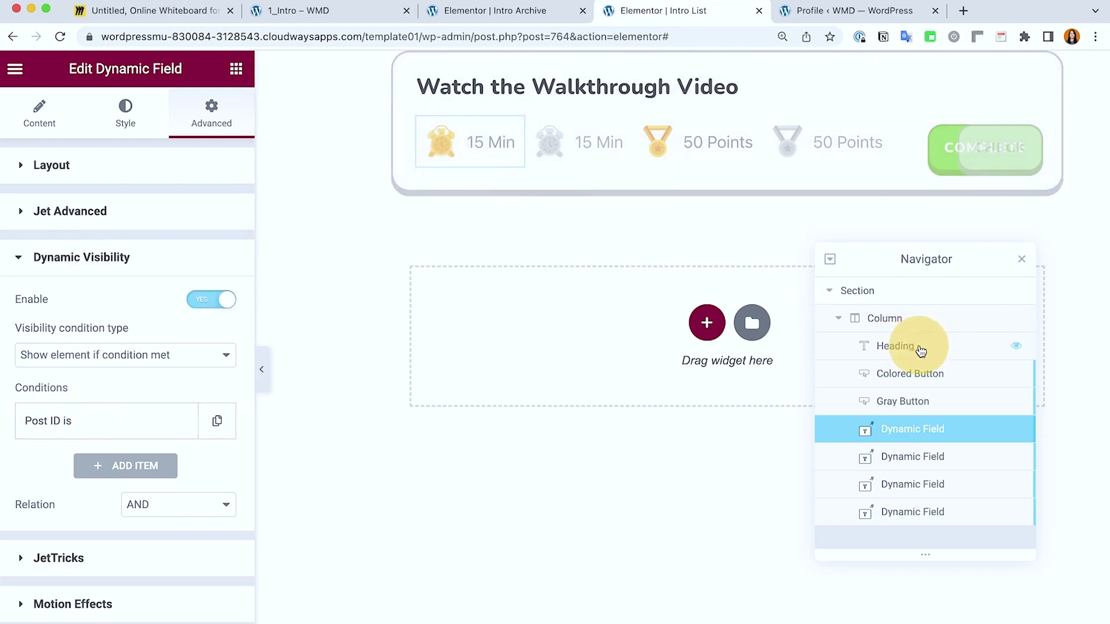
{"action": "left_click", "coordinate": [921, 378]}
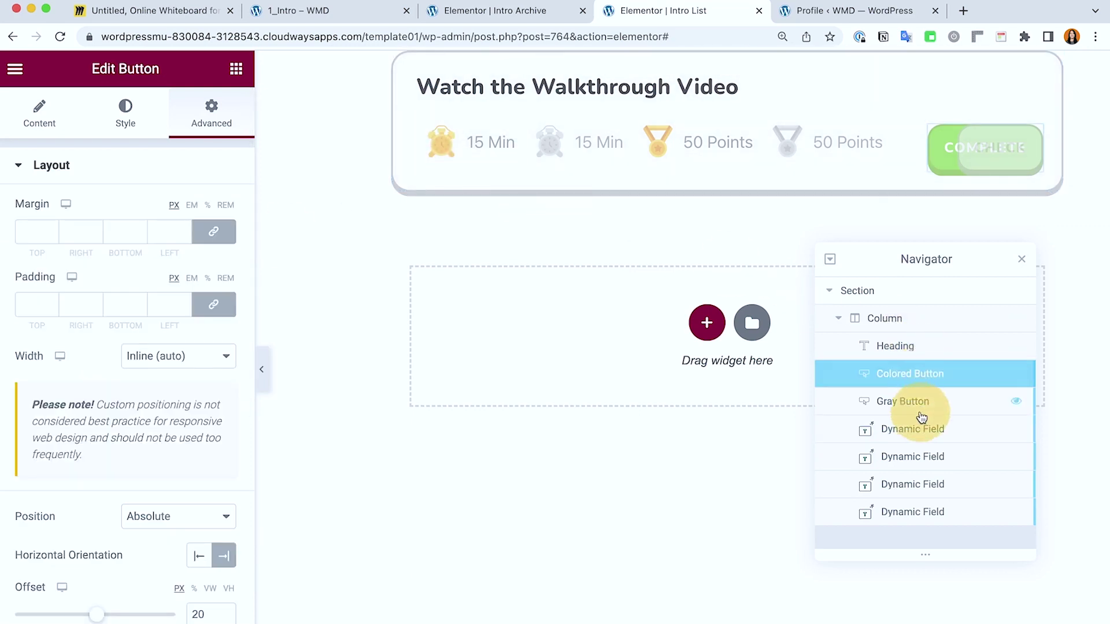
{"action": "left_click", "coordinate": [573, 149]}
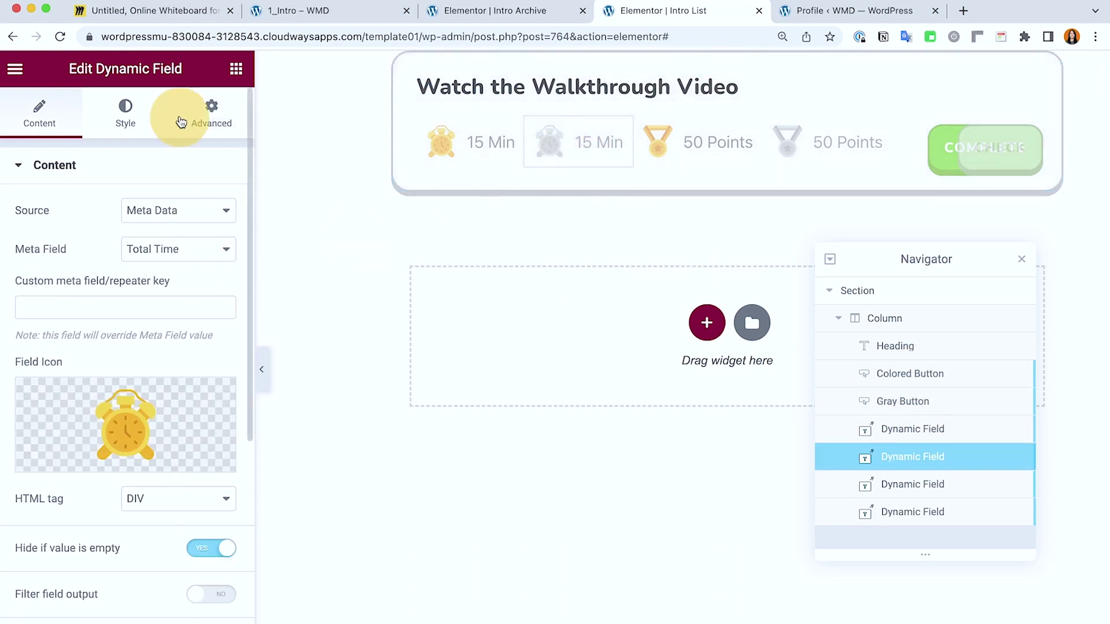
{"action": "left_click", "coordinate": [212, 113]}
{"action": "scroll", "coordinate": [124, 414], "scroll_direction": "down", "scroll_amount": 5}
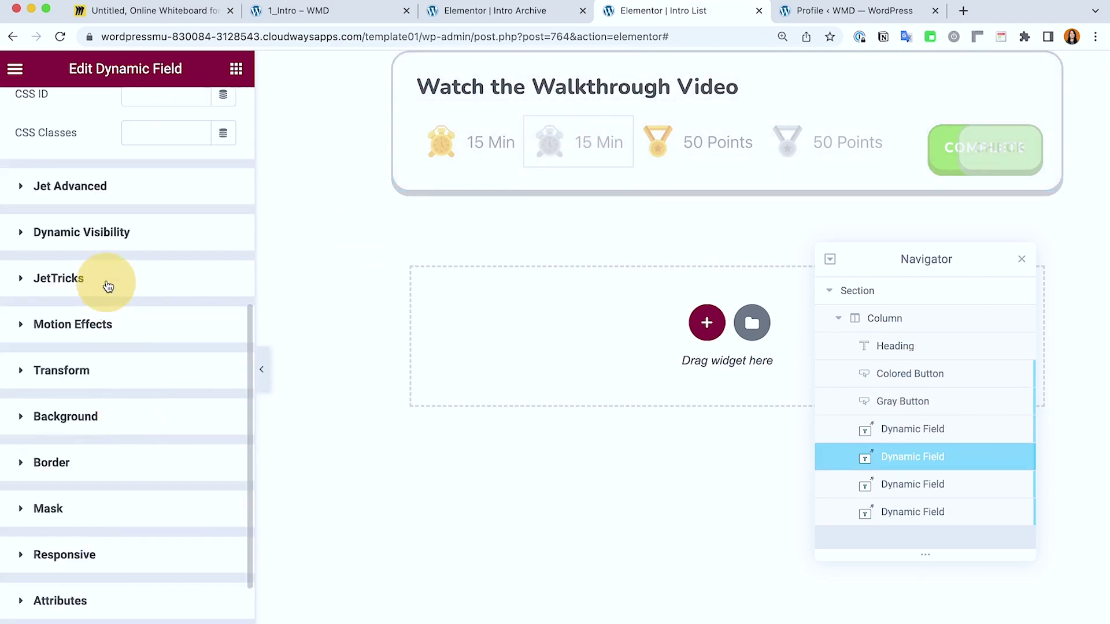
{"action": "left_click", "coordinate": [117, 245]}
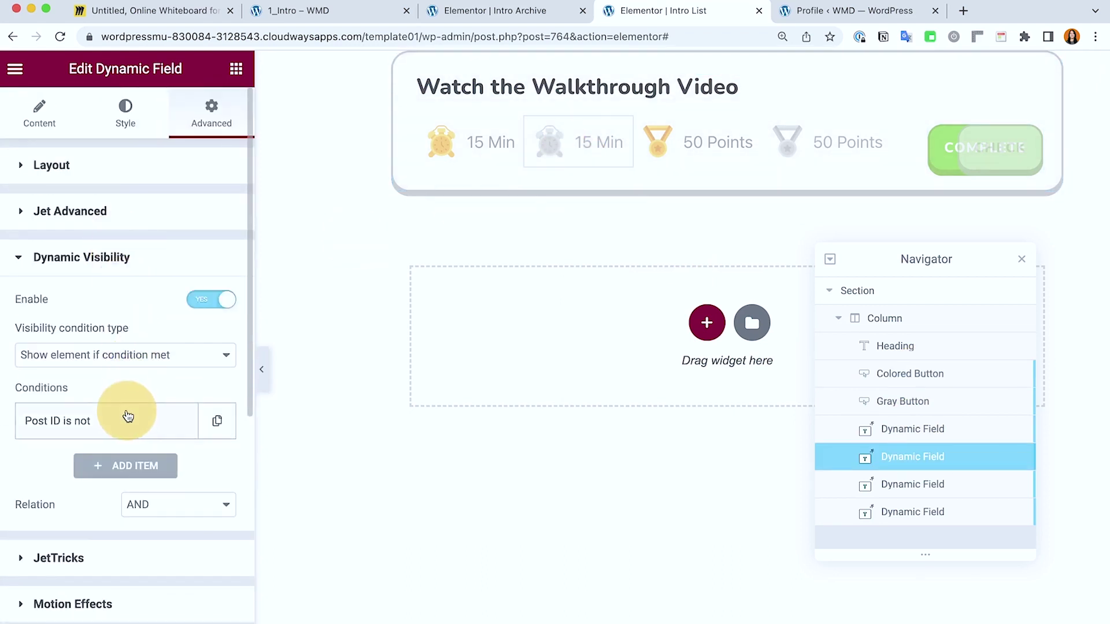
{"action": "left_click", "coordinate": [904, 403]}
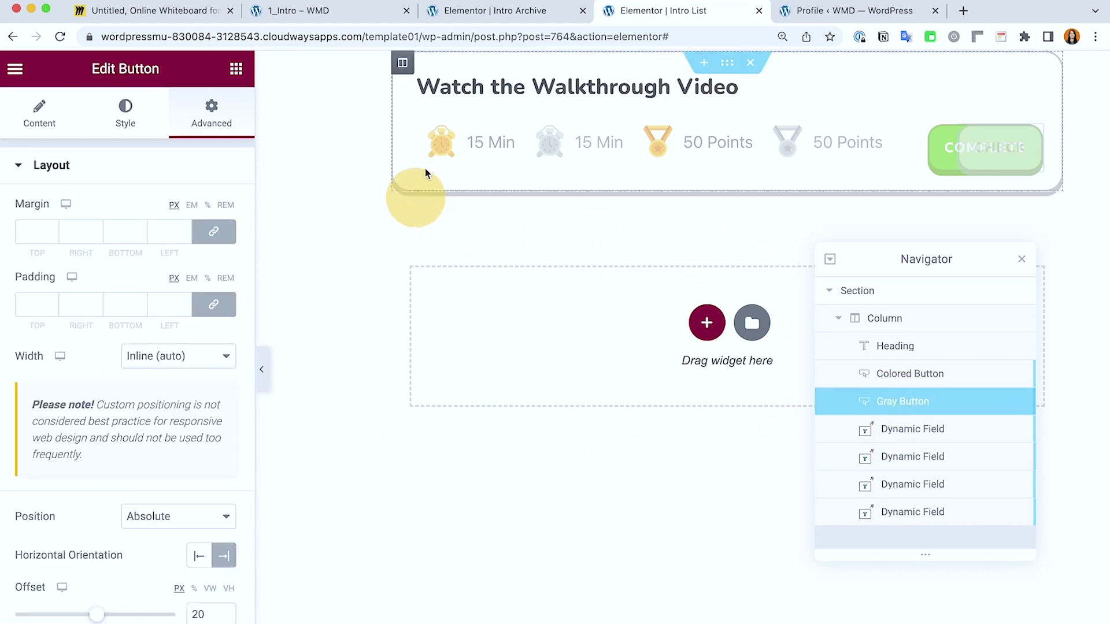
{"action": "left_click", "coordinate": [339, 11]}
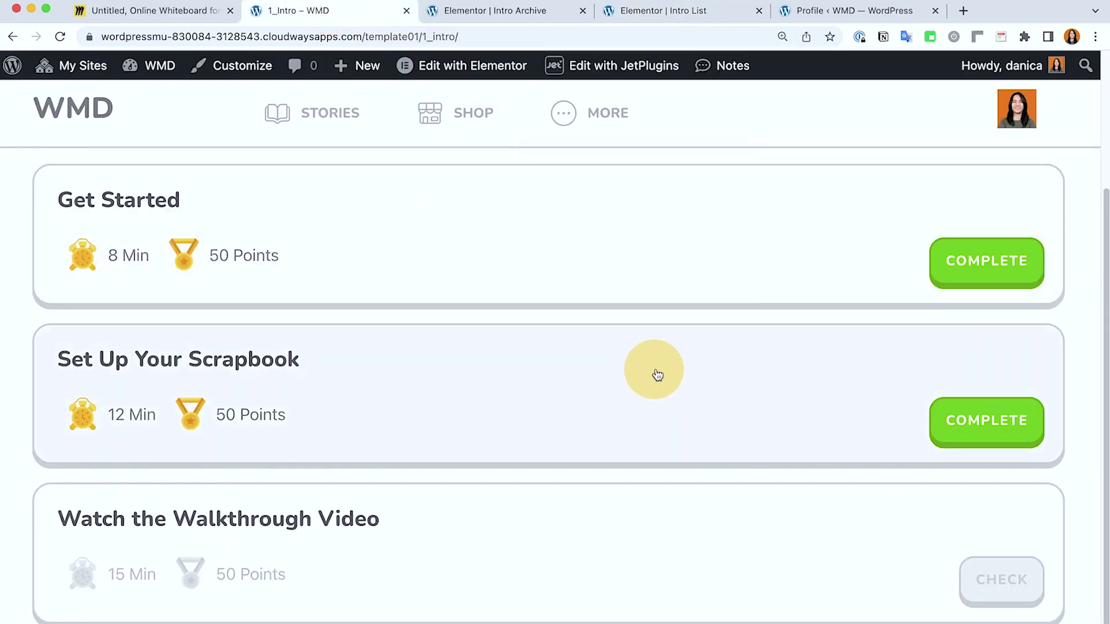
{"action": "scroll", "coordinate": [656, 373], "scroll_direction": "up", "scroll_amount": 3}
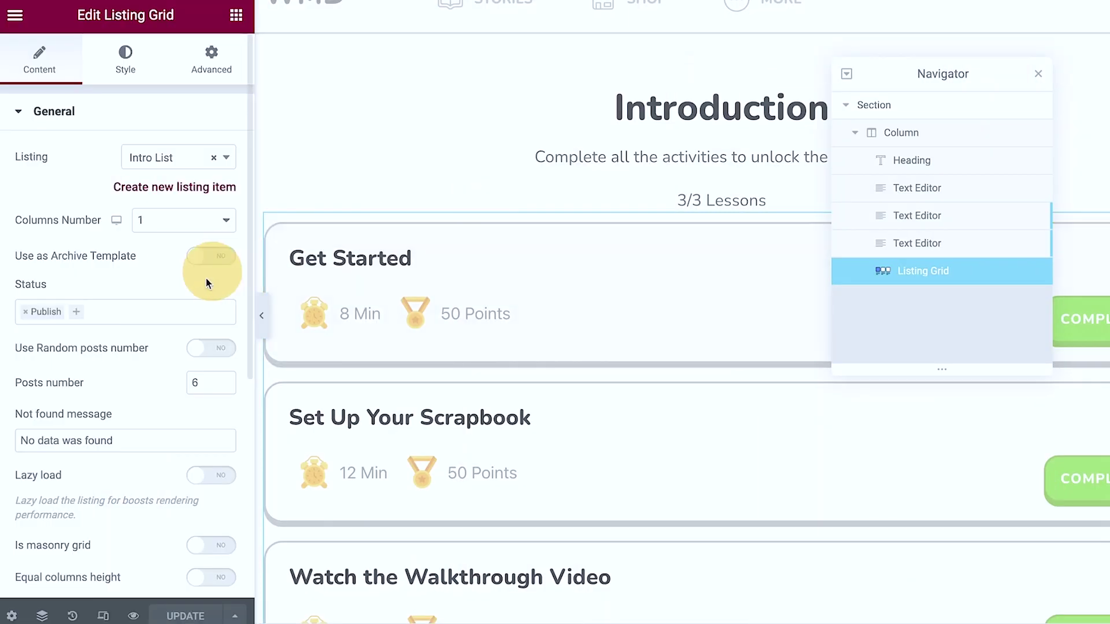
{"action": "scroll", "coordinate": [190, 299], "scroll_direction": "down", "scroll_amount": 5}
Keep the Listing Grid custom query as '1_Intro - Total Lessons' and select the '3/3 Lessons' text
{"action": "left_click", "coordinate": [96, 379]}
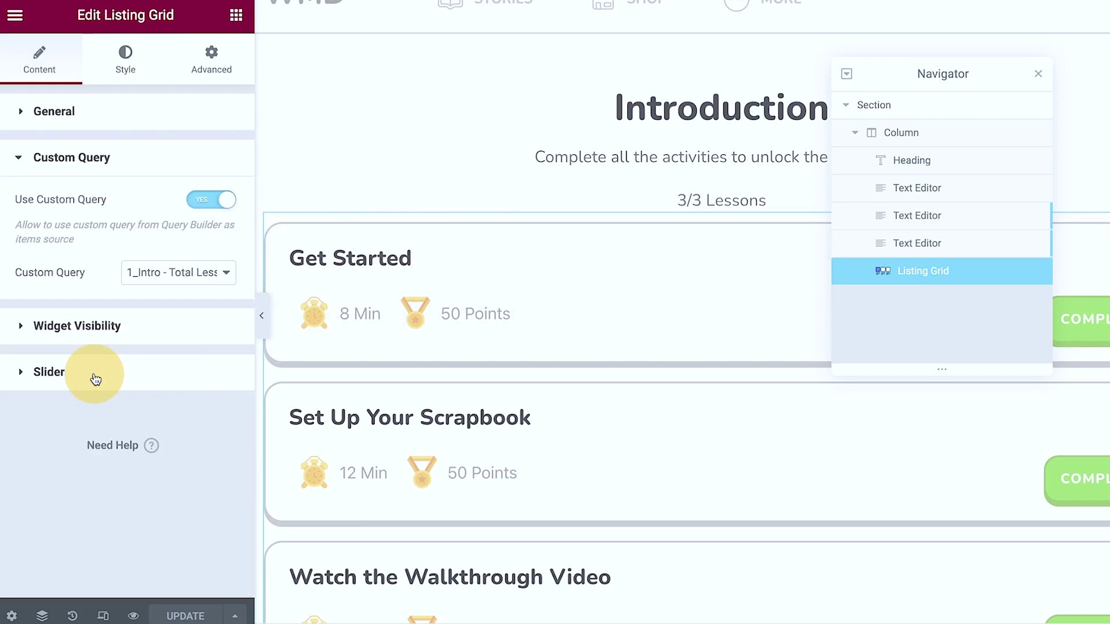
{"action": "left_click", "coordinate": [181, 274]}
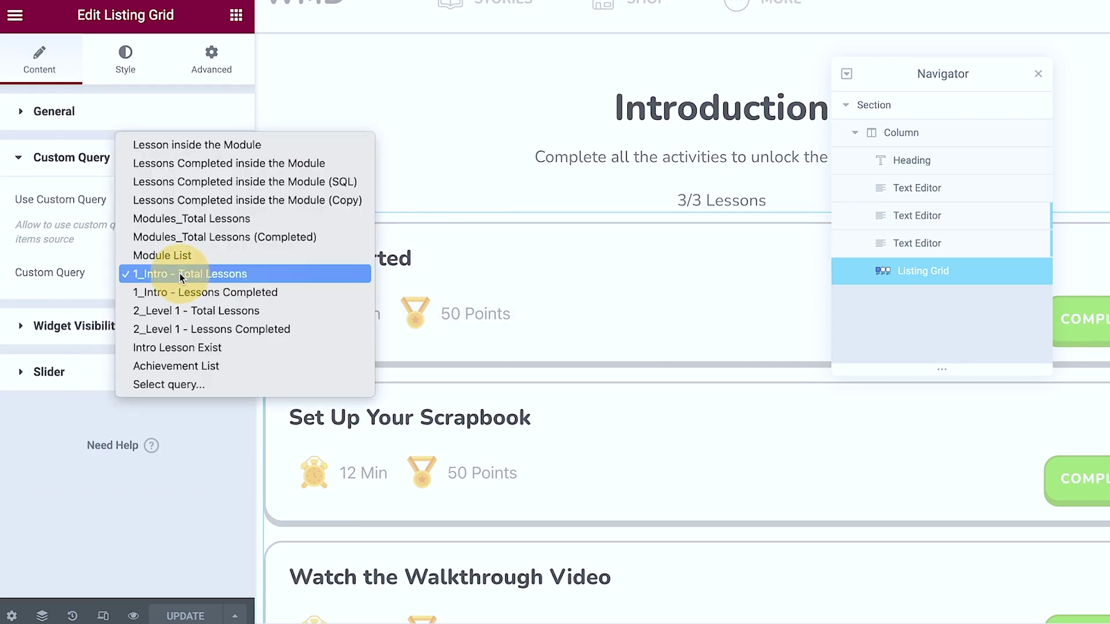
{"action": "left_click", "coordinate": [180, 273]}
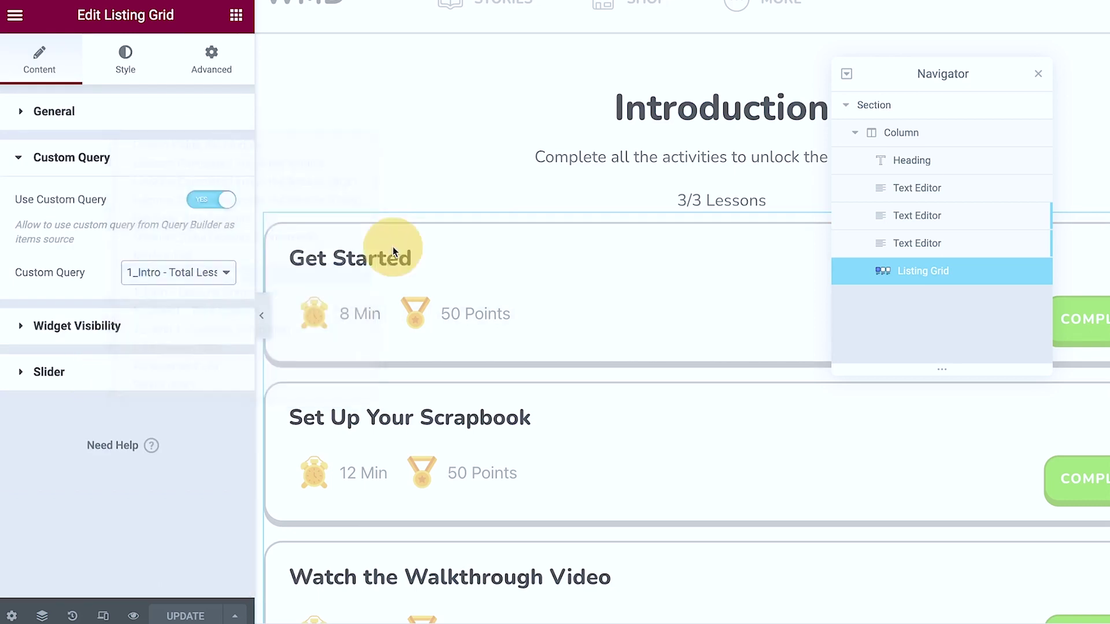
{"action": "left_click", "coordinate": [752, 200]}
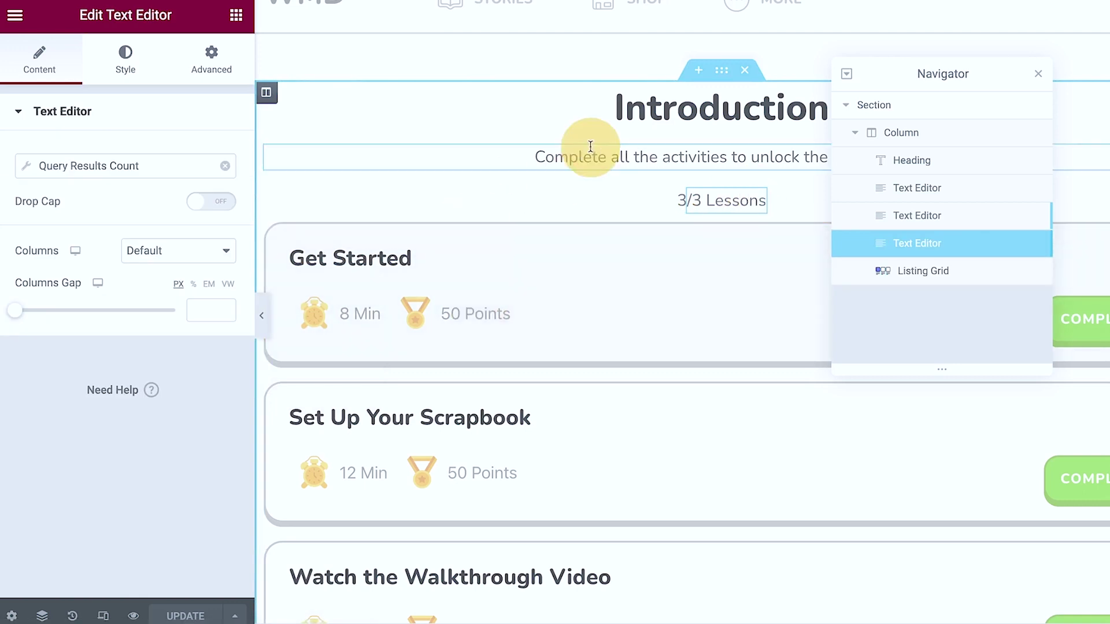